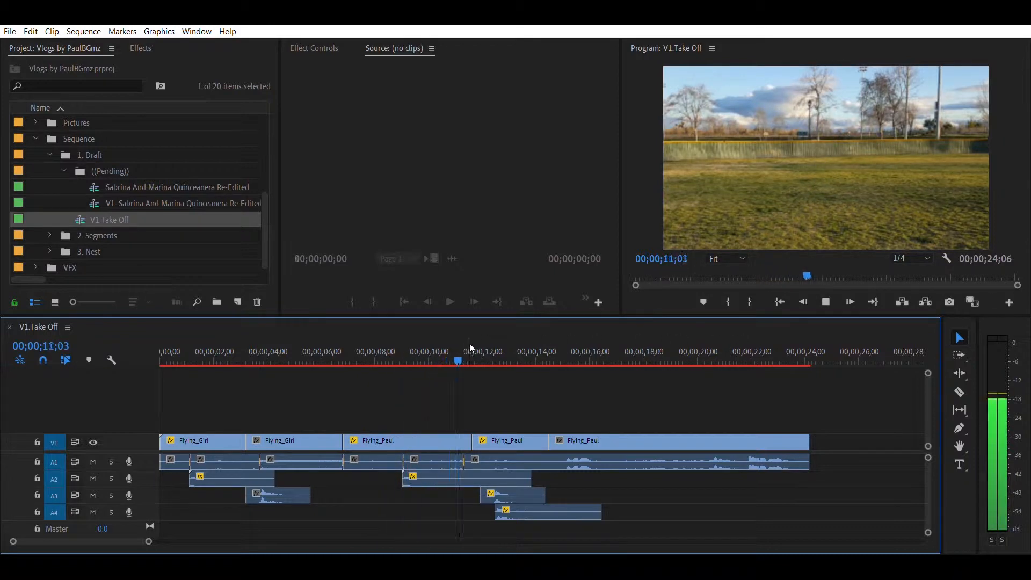
Step: Duplicate the V1.Take Off sequence and rename the copy Take Off Demo
drag(515, 349, 558, 343)
drag(173, 349, 161, 350)
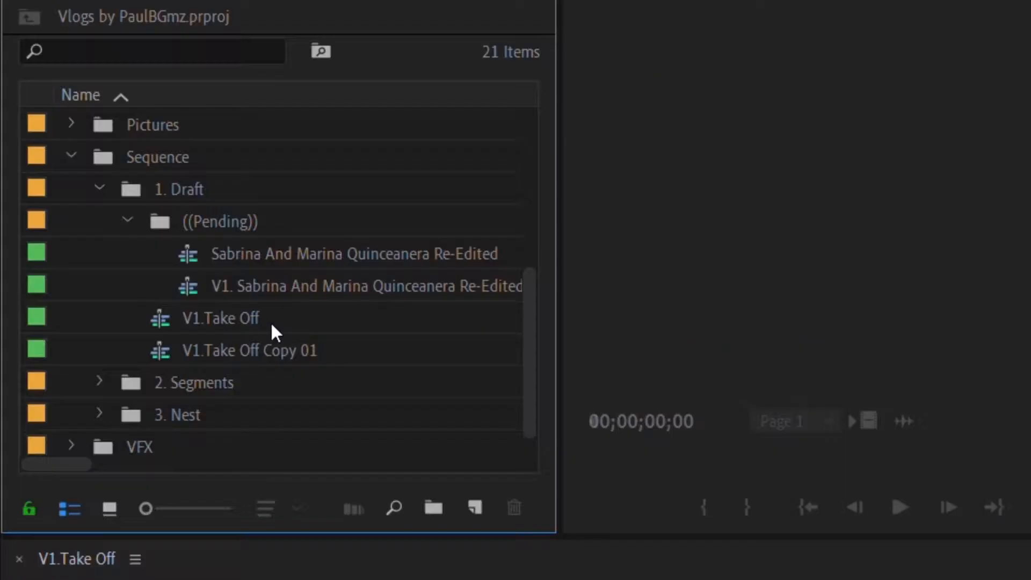
double_click(277, 341)
click(288, 341)
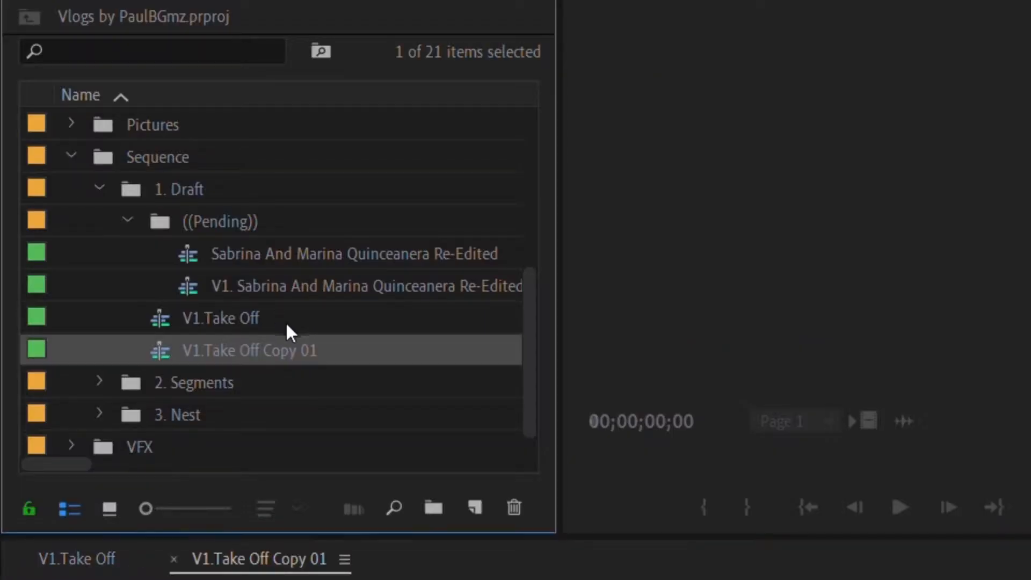
drag(328, 336, 267, 338)
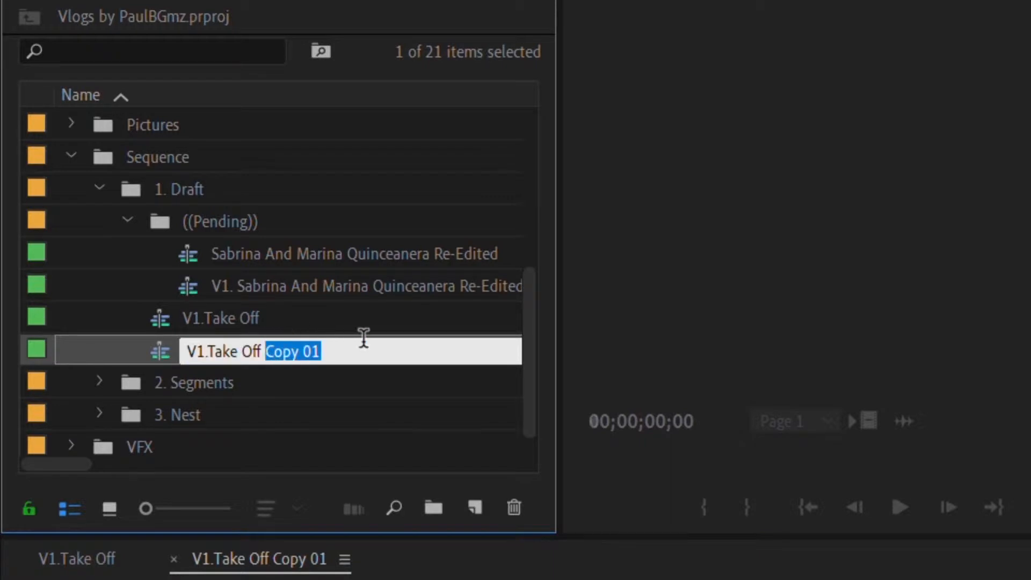
text(D)
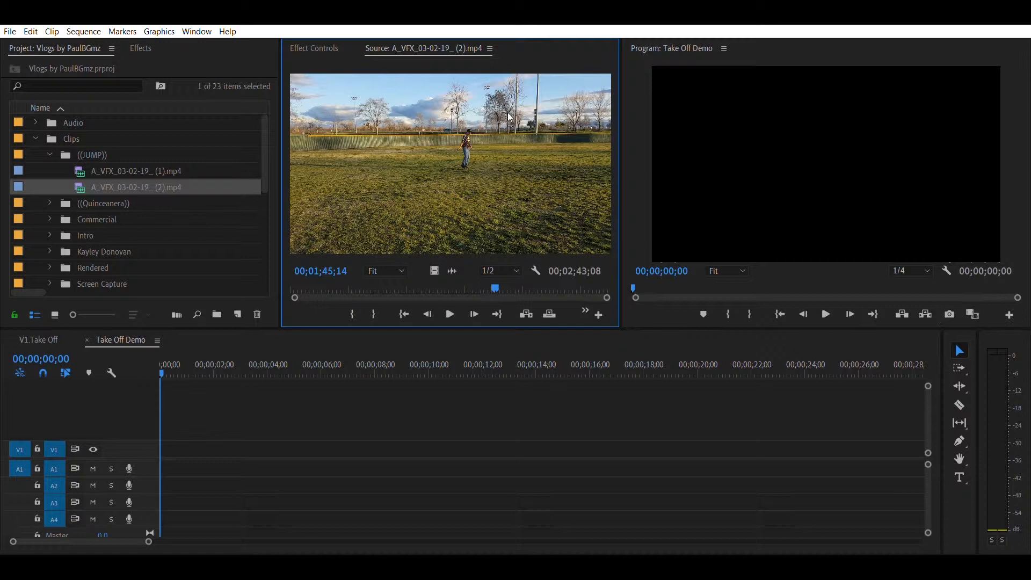
Step: Preview the A_VFX_03-02-19_ (2).mp4 source clip and add its marked range to the Take Off Demo sequence
drag(496, 271, 504, 272)
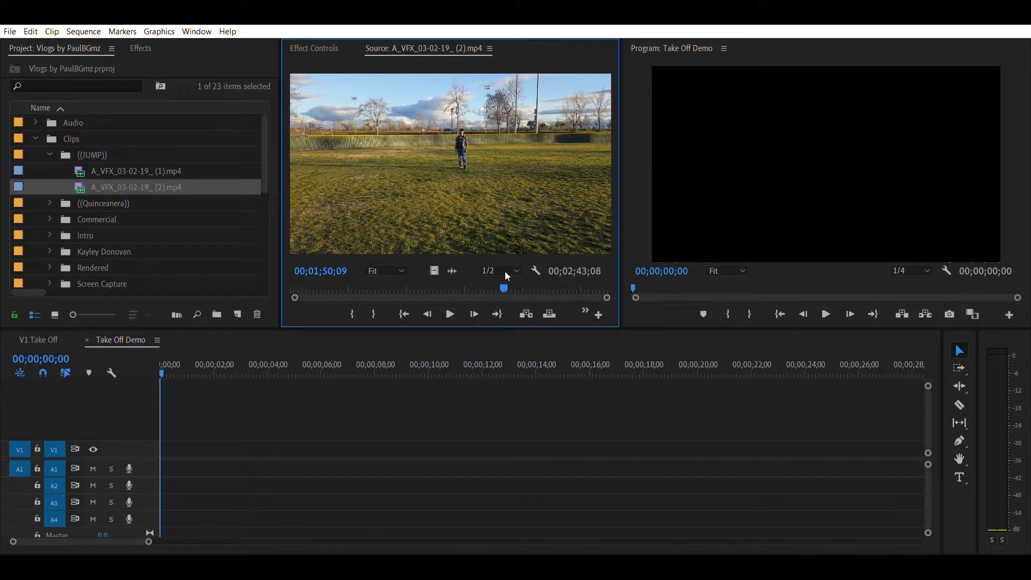
key(space)
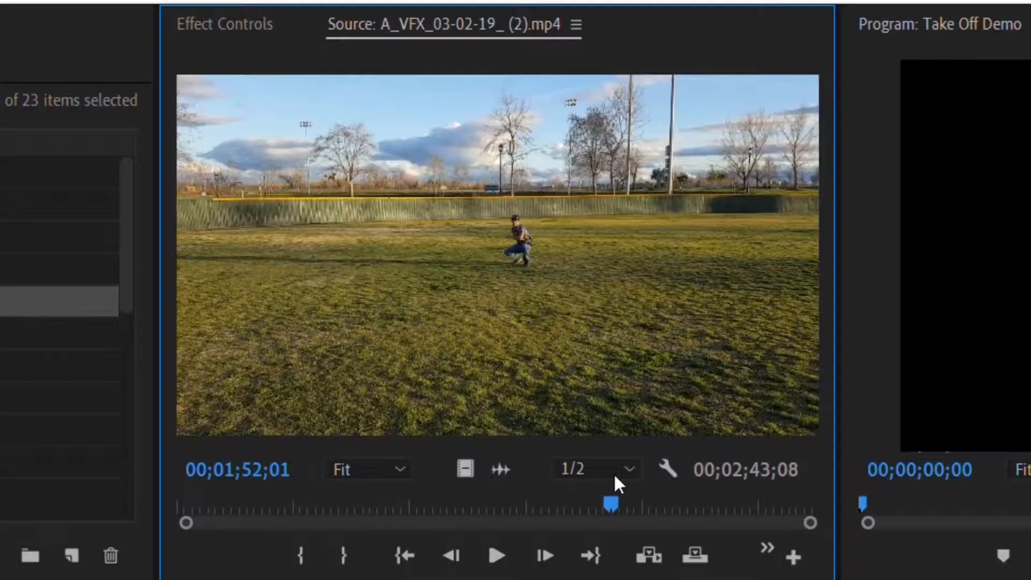
drag(508, 272, 503, 275)
key(space)
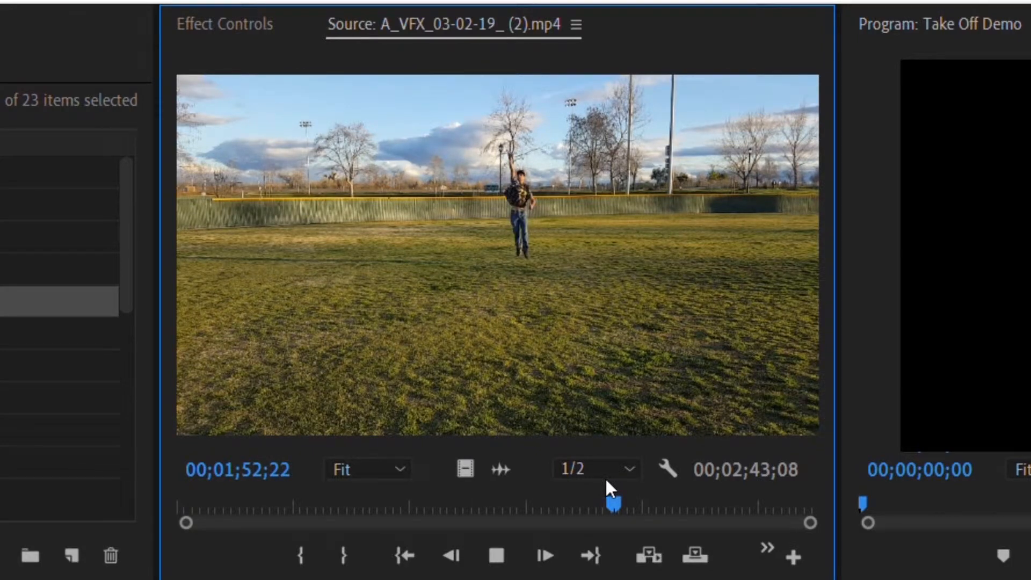
key(space)
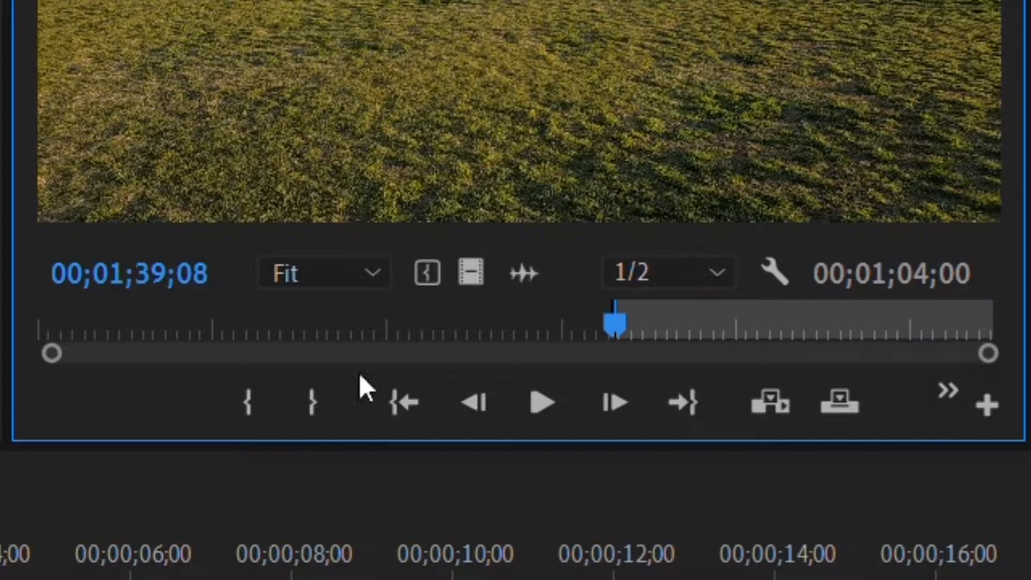
drag(671, 39, 171, 429)
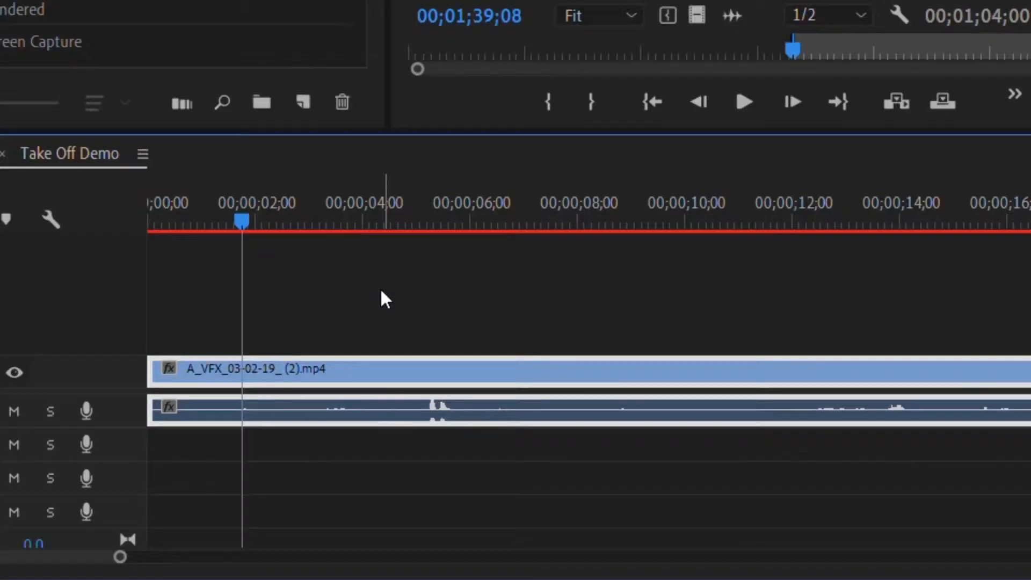
Step: Split the clip at about 1;22 and duplicate the later part onto track V2
key(ctrl+k)
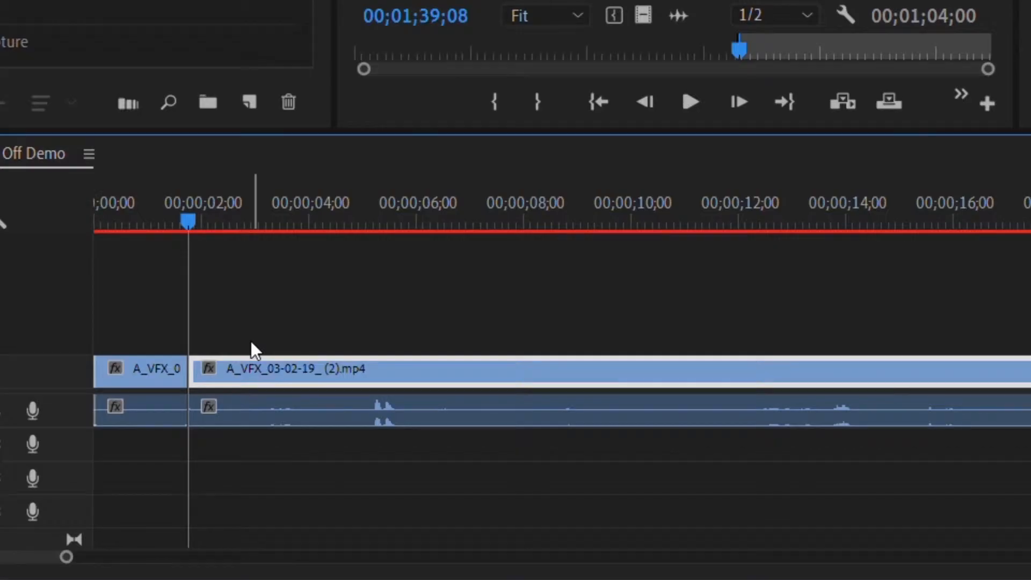
drag(253, 367, 254, 311)
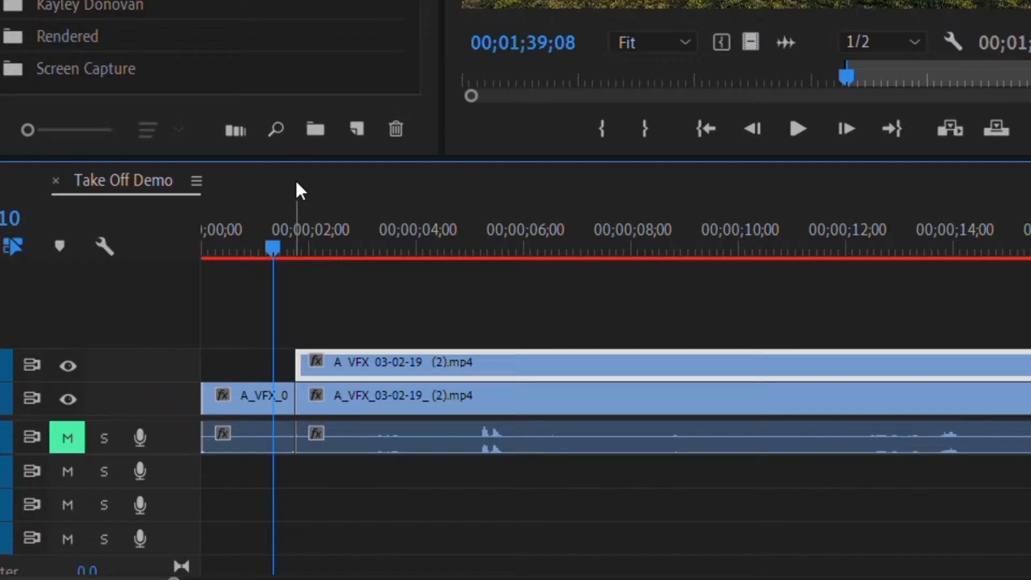
Step: Step the playhead forward to 2;01, split the V2 clip there and delete its later part
drag(224, 365, 230, 366)
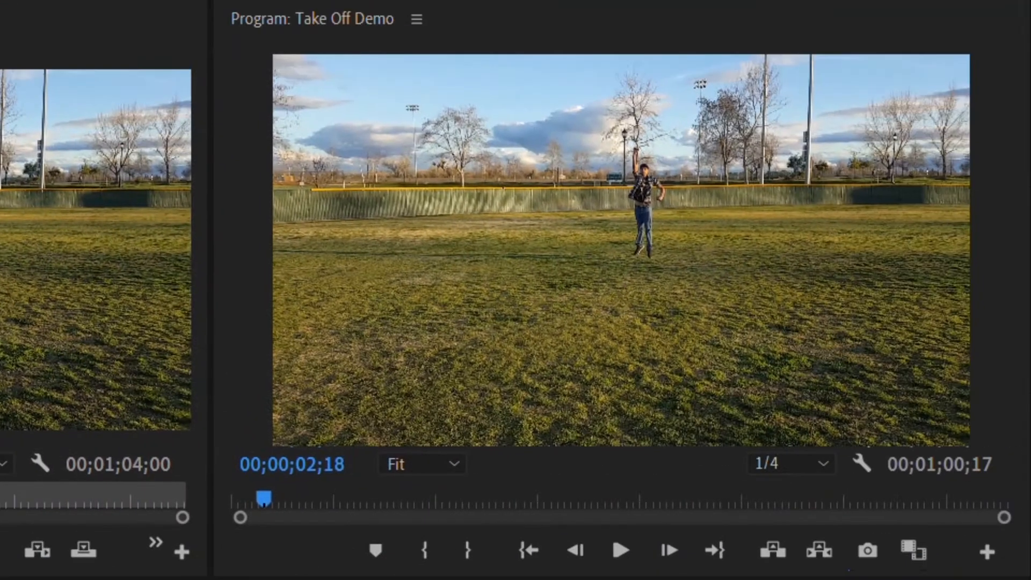
drag(342, 236, 323, 236)
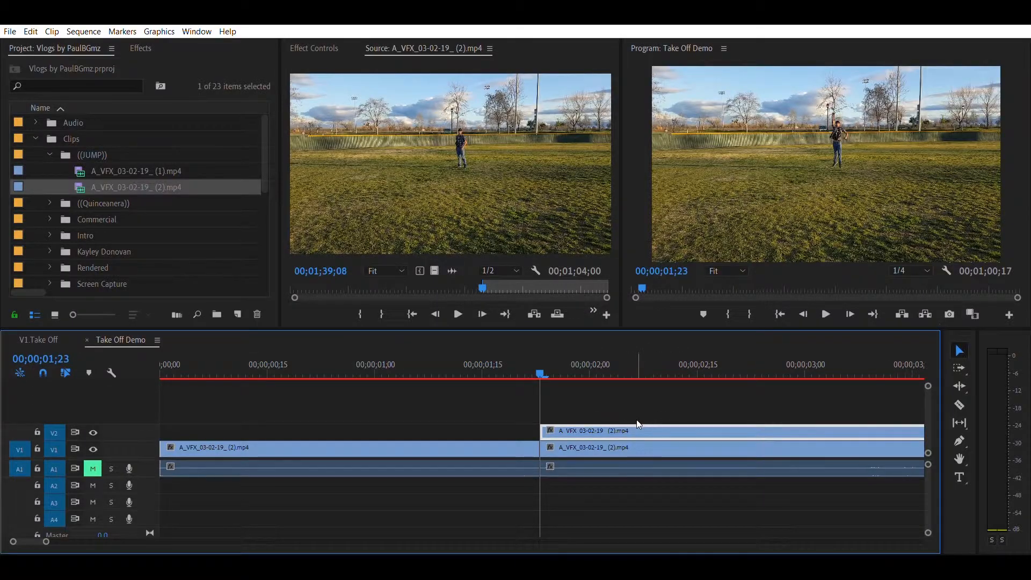
key(Right)
key(Right)
key(Right)
key(Right)
key(Right)
key(Right)
key(Right)
key(Right)
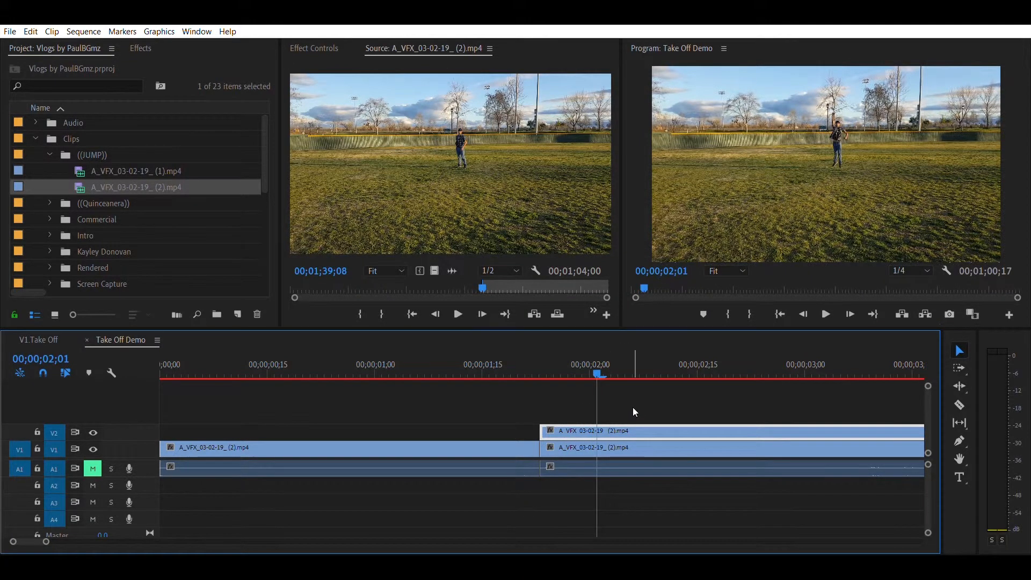
key(ctrl+k)
drag(678, 386, 636, 429)
key(Delete)
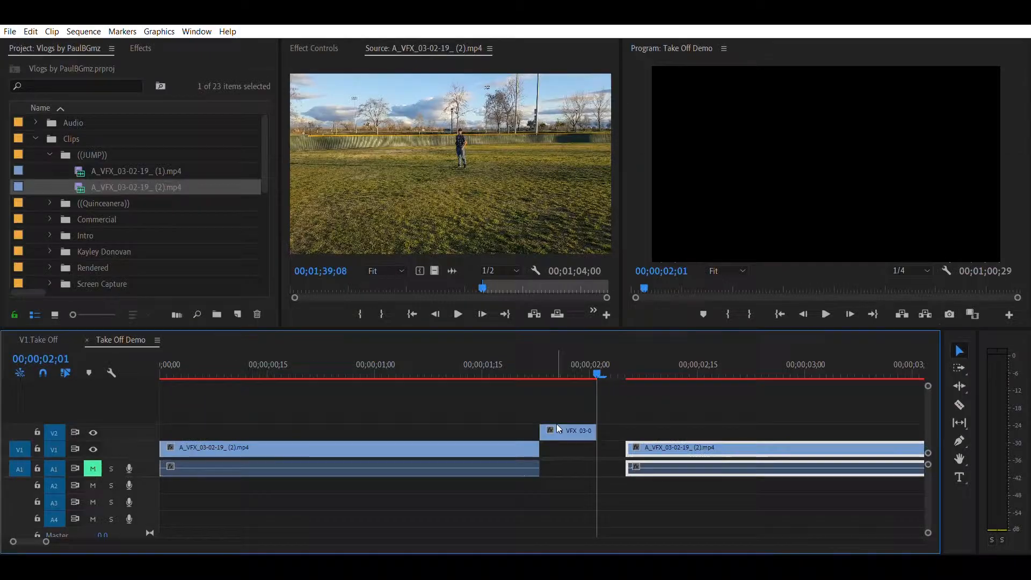
Step: Rearrange the short split segment between tracks V1 and V2 around the 2-second cut
drag(557, 427, 558, 447)
click(623, 365)
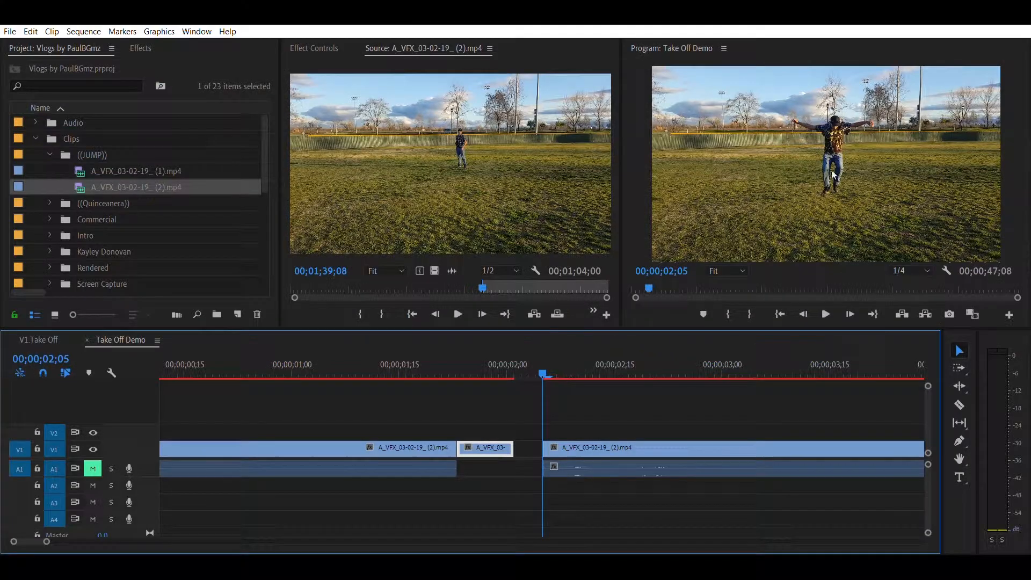
drag(570, 441, 621, 422)
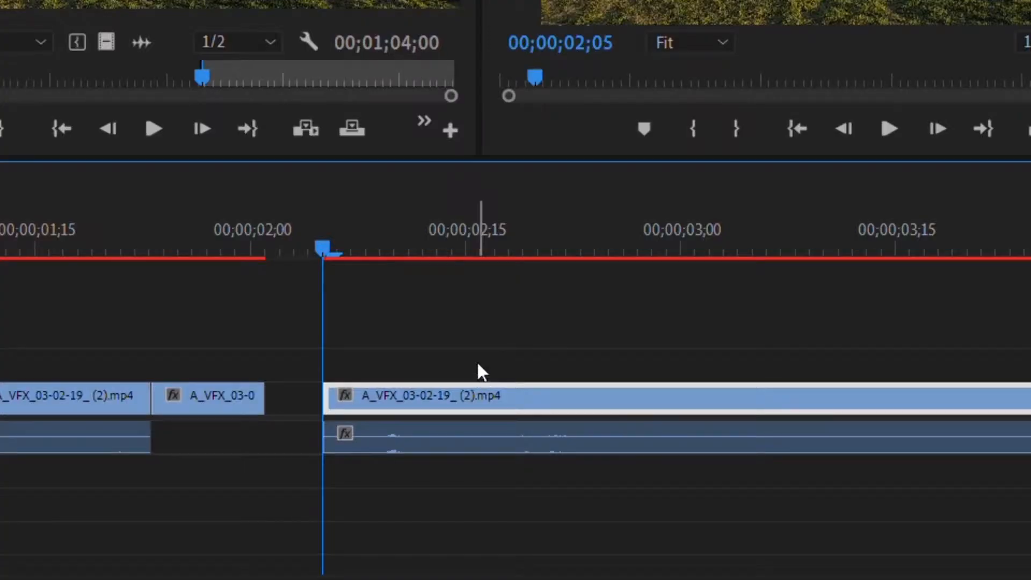
drag(478, 340, 478, 339)
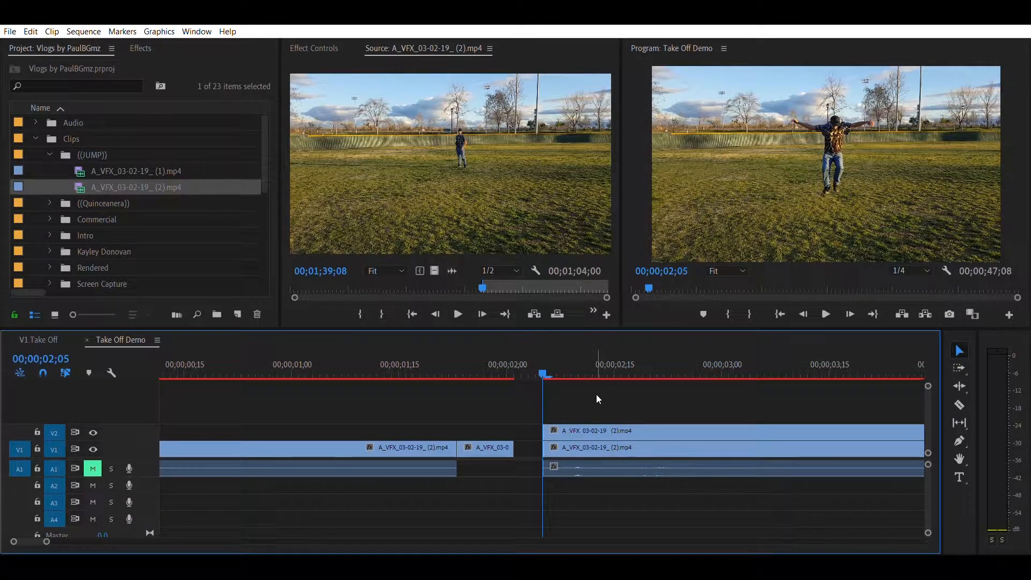
Step: Step through frames and play back the sequence to review the jump
key(Right)
key(Right)
key(Right)
key(Right)
key(Right)
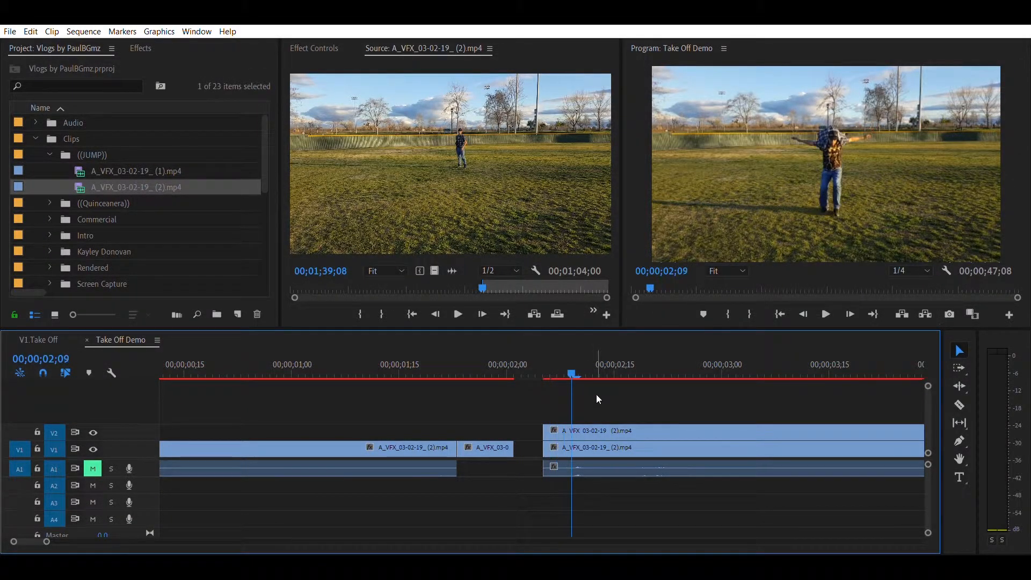
click(639, 430)
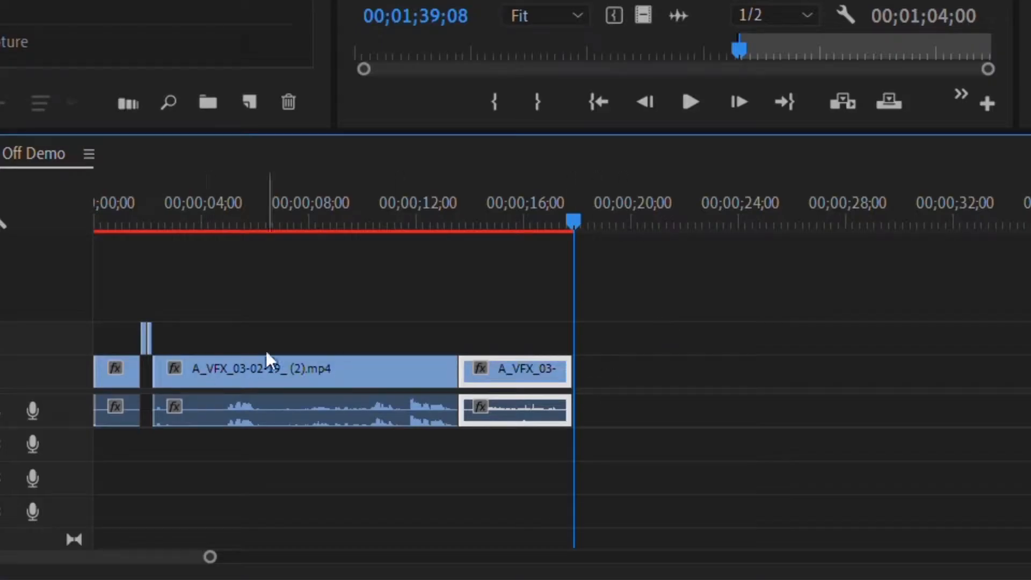
click(267, 359)
drag(236, 352, 682, 397)
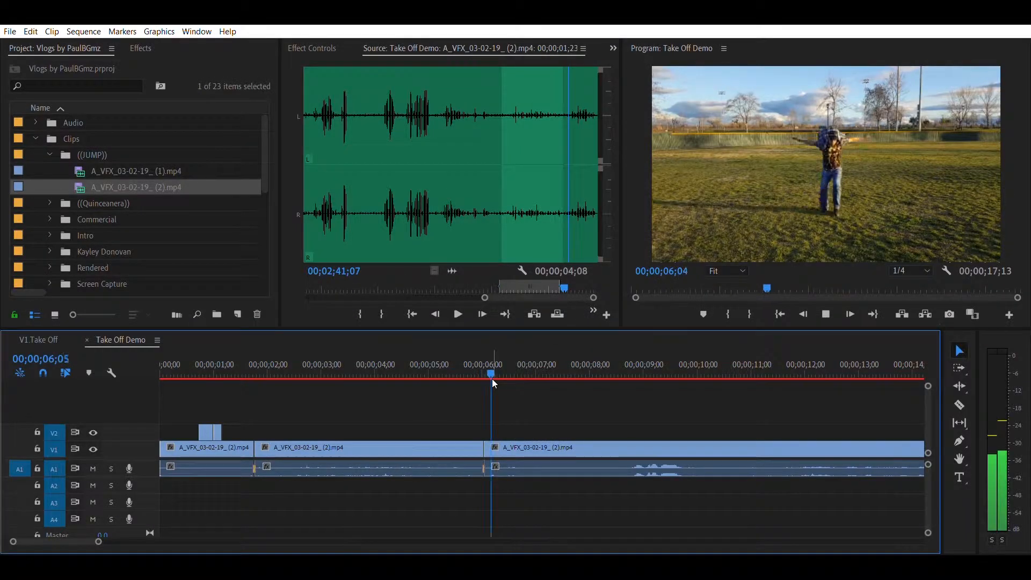
key(space)
drag(303, 370, 254, 376)
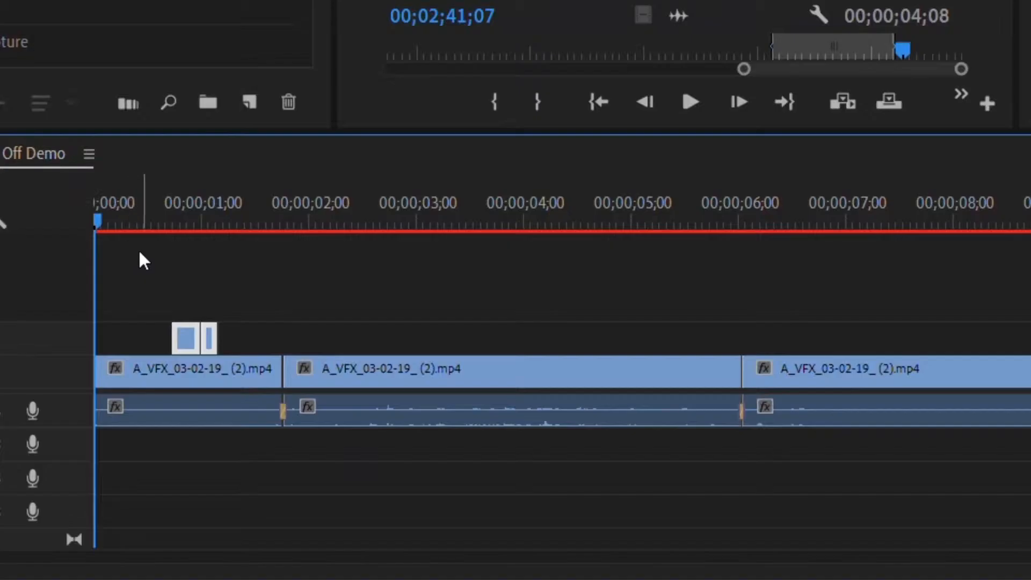
Step: Stack the clip copy on track V2 above V1 and select the short segment at the jump
drag(183, 401, 226, 449)
drag(226, 355, 239, 306)
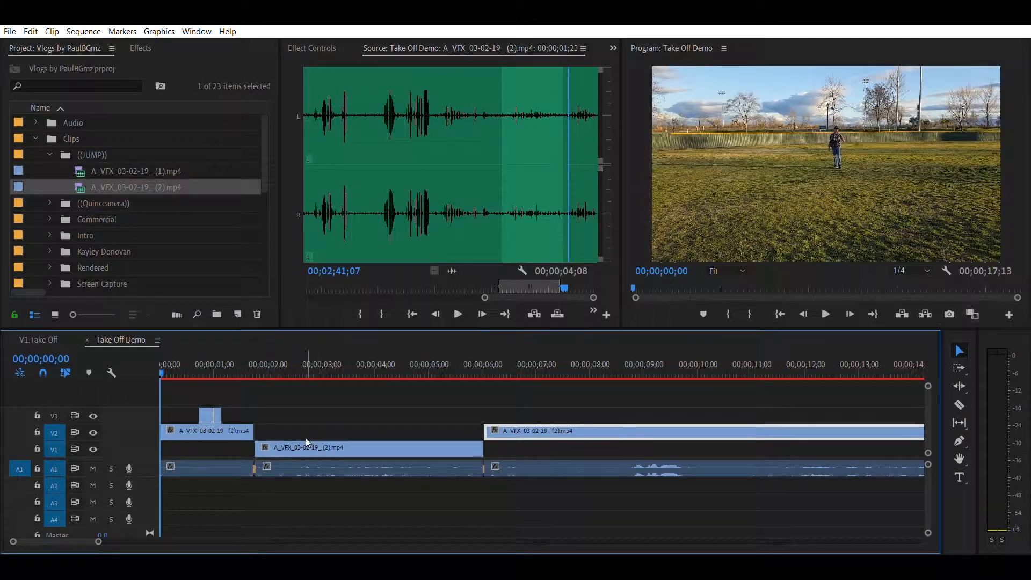
drag(308, 443, 213, 447)
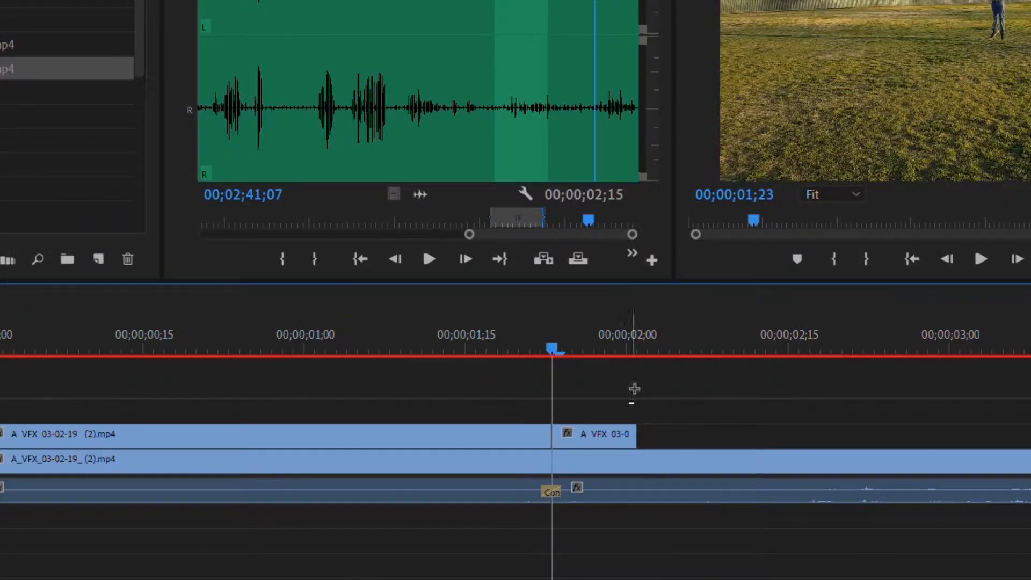
click(595, 434)
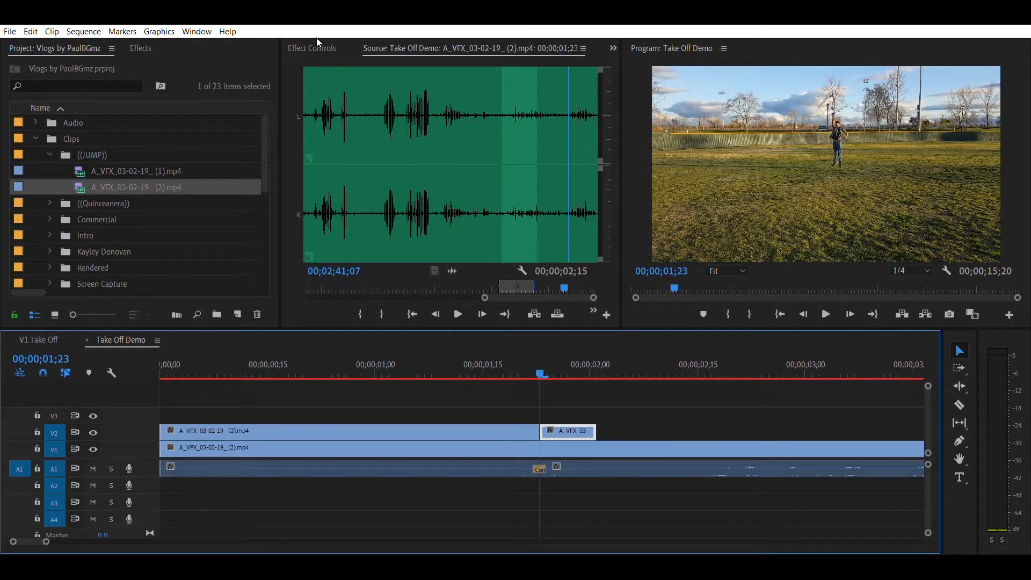
Step: Add a pen mask to the selected segment's Opacity effect, zooming the program view onto the person
click(317, 43)
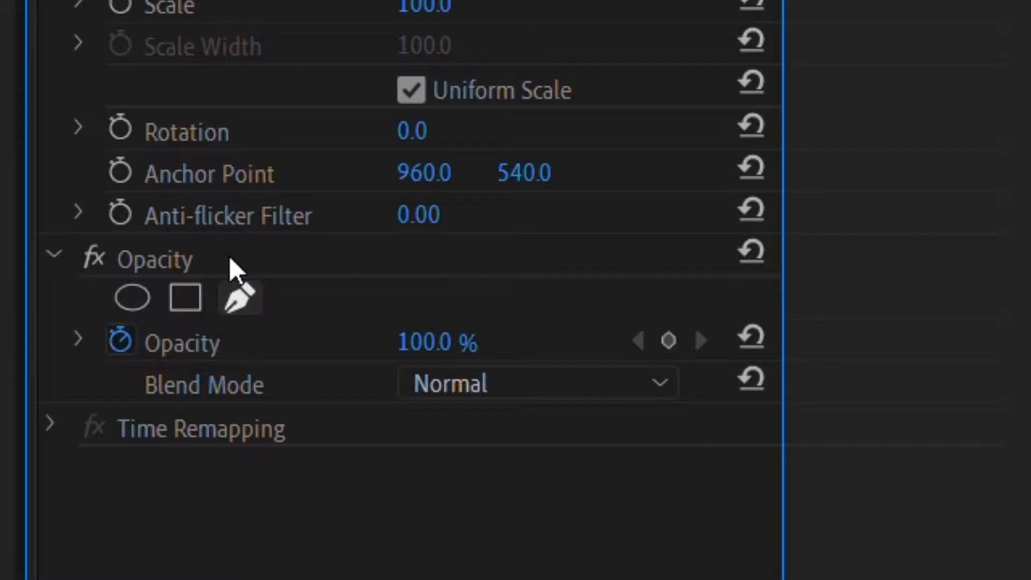
click(239, 297)
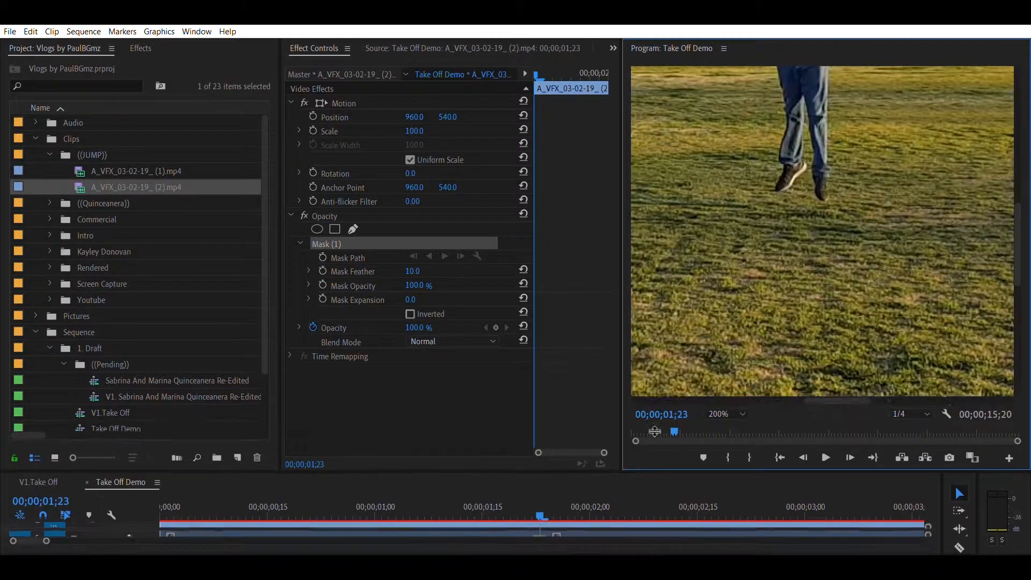
drag(627, 304, 355, 322)
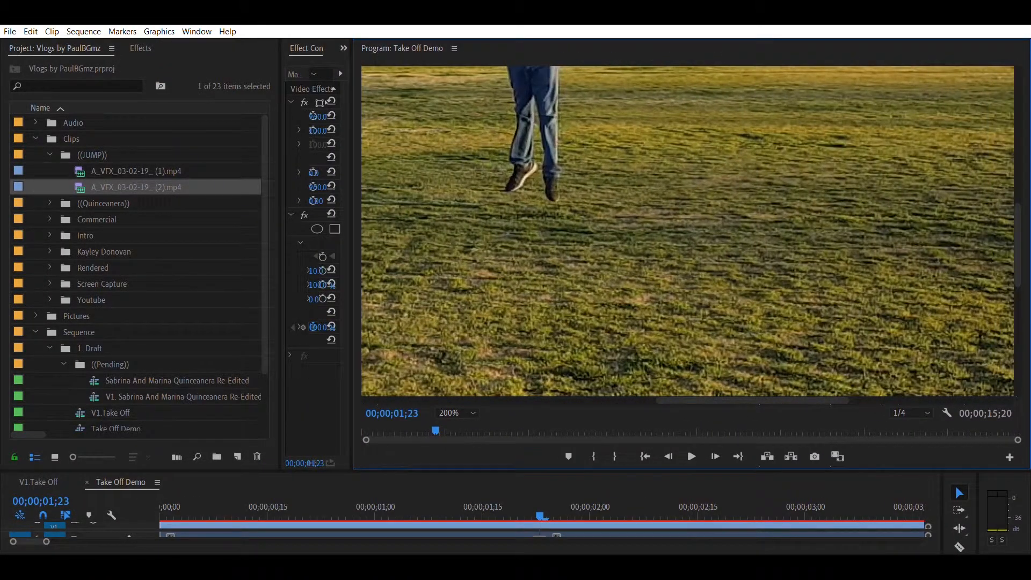
drag(1021, 214, 1021, 161)
drag(752, 401, 719, 400)
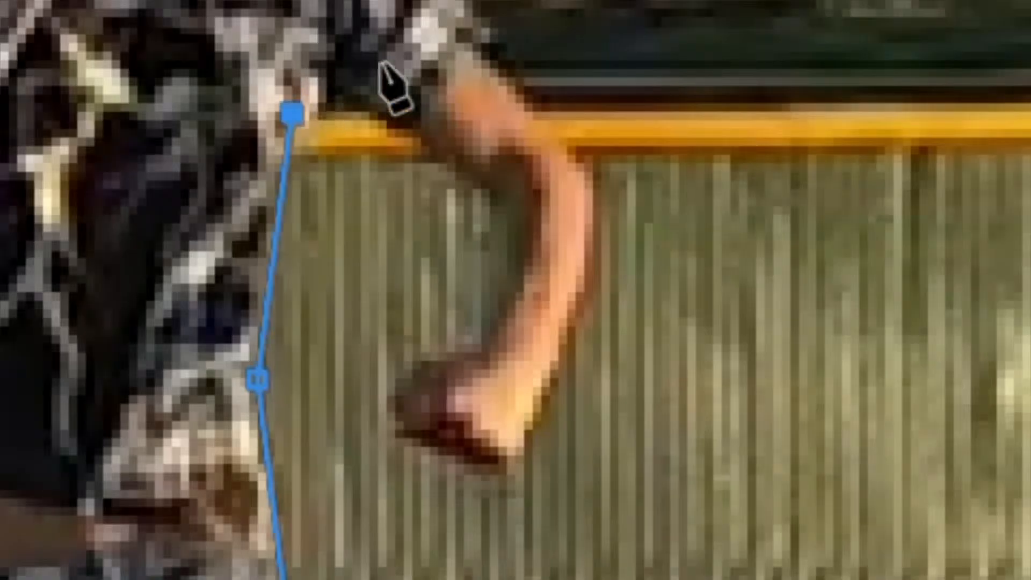
Step: Place pen points tracing the mask around the person's raised arm, head and shoulders
click(861, 44)
click(892, 63)
click(887, 97)
click(872, 102)
click(865, 118)
click(892, 131)
click(911, 87)
click(596, 172)
click(474, 25)
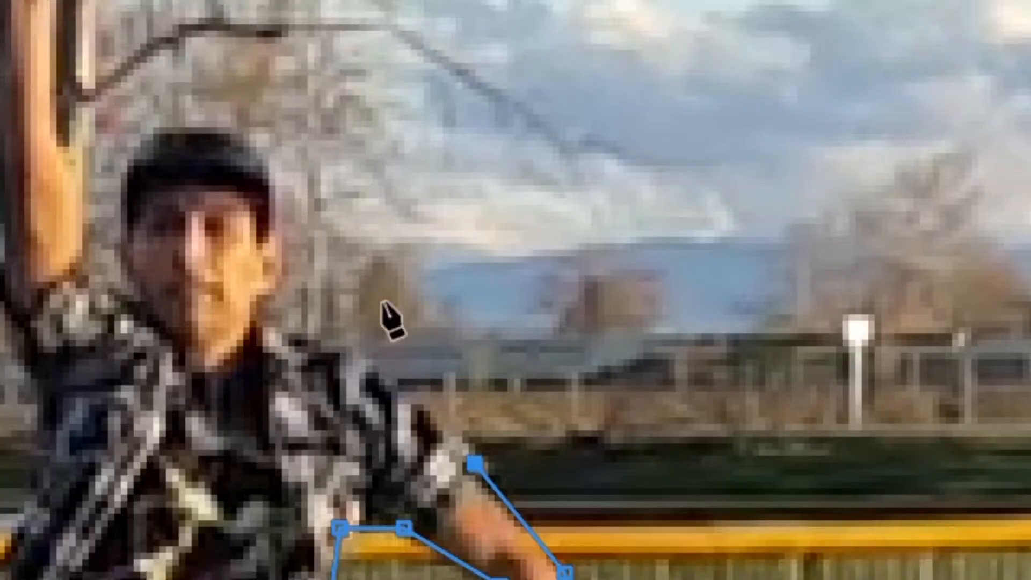
click(365, 347)
click(269, 281)
drag(268, 282, 269, 316)
click(269, 163)
click(137, 131)
click(110, 288)
click(66, 255)
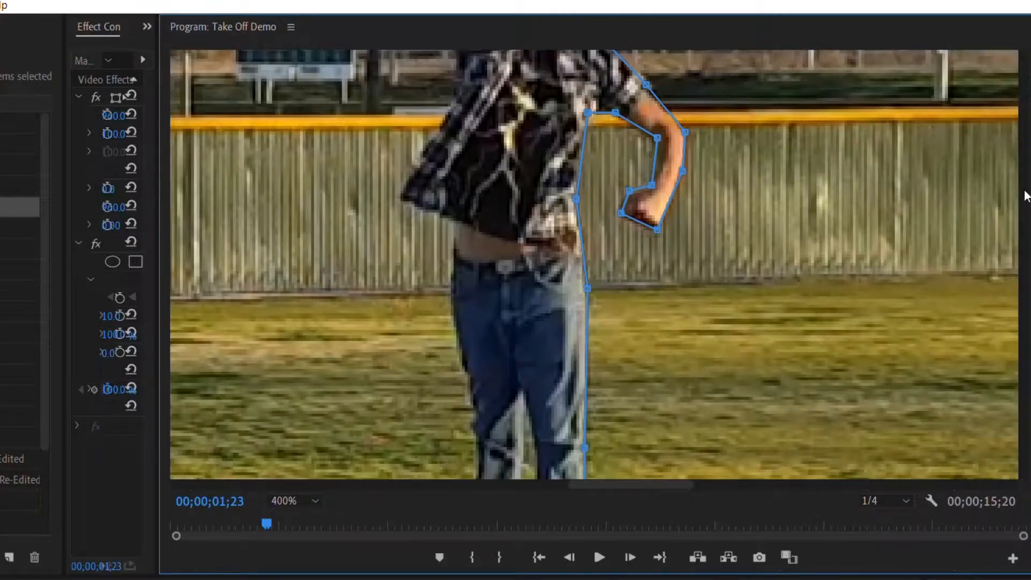
Step: Finish tracing the mask around the torso, bent arm and legs, and close the path
scroll(404, 293, up, 2)
click(403, 307)
click(455, 328)
click(462, 186)
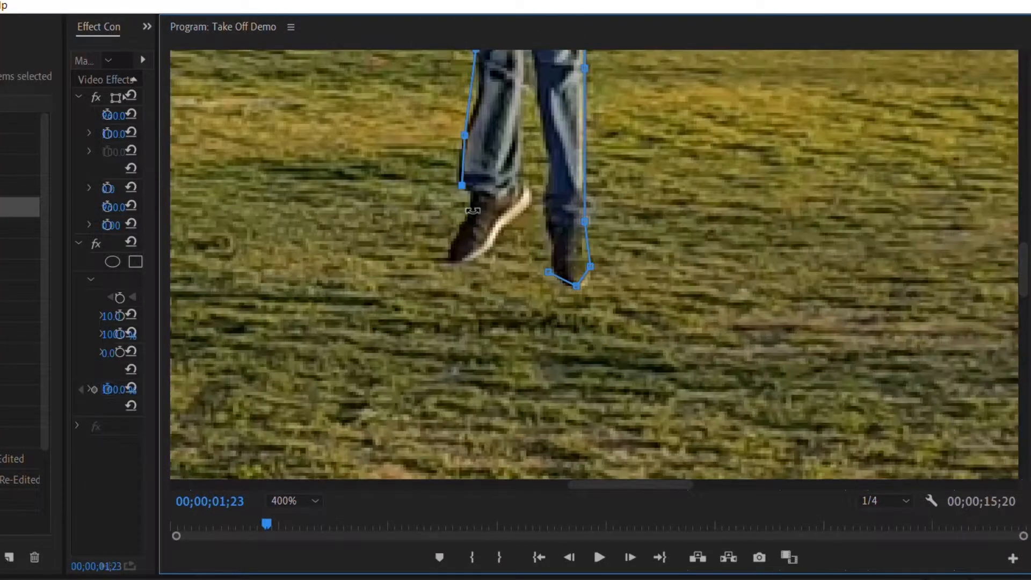
click(448, 261)
click(494, 258)
scroll(500, 263, up, 3)
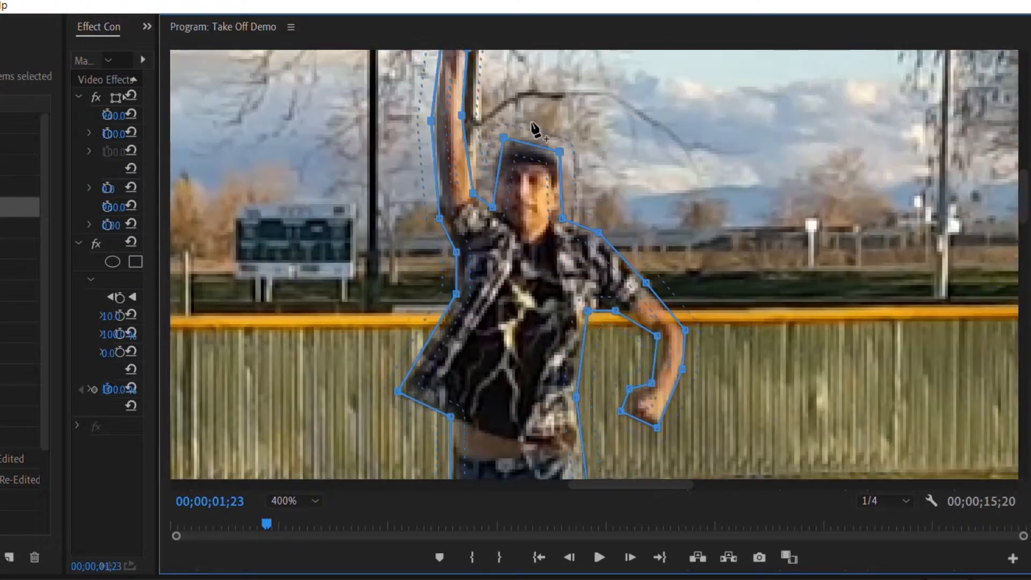
scroll(534, 322, down, 3)
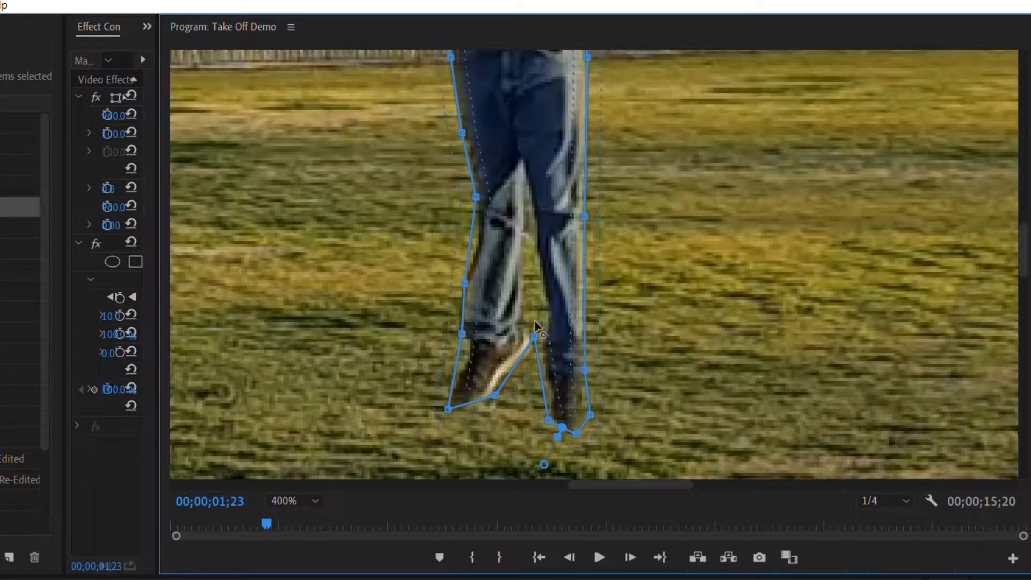
click(543, 356)
click(541, 278)
click(520, 275)
click(479, 240)
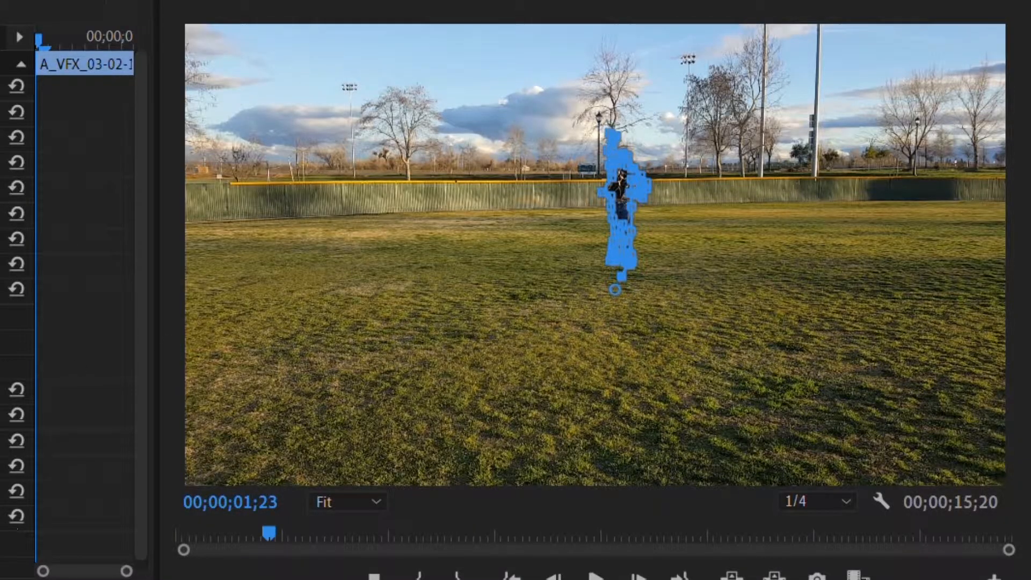
mouse_move(430, 321)
mouse_down()
mouse_move(463, 314)
mouse_move(427, 320)
mouse_up()
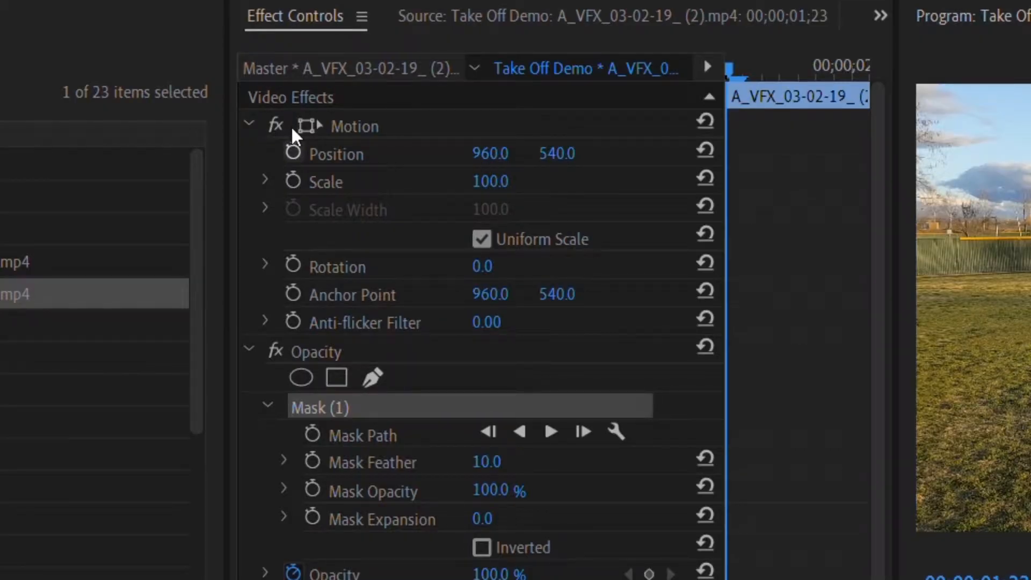
Step: Enable Position keyframing for the masked segment at its first frame
click(293, 152)
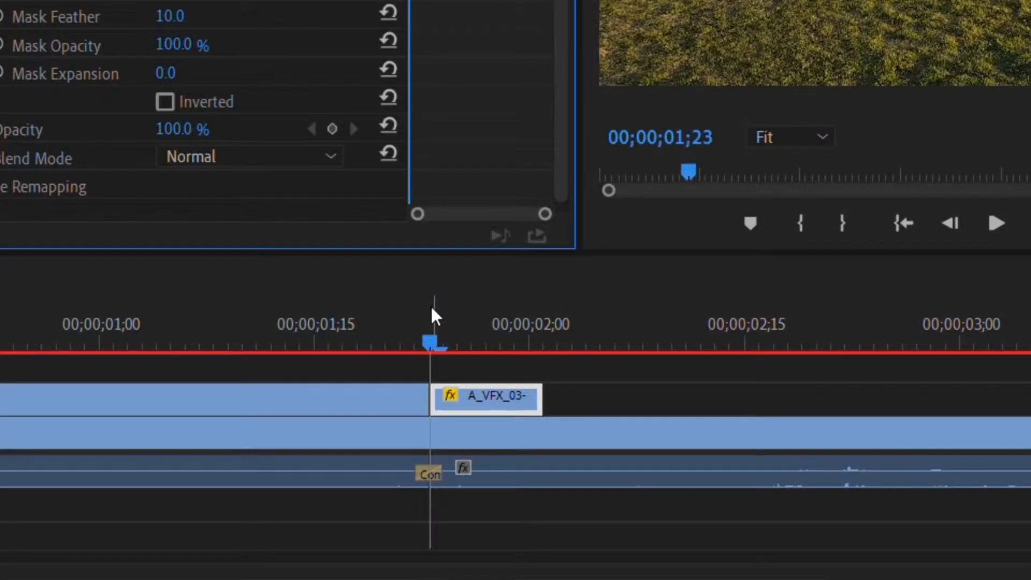
drag(539, 415, 595, 415)
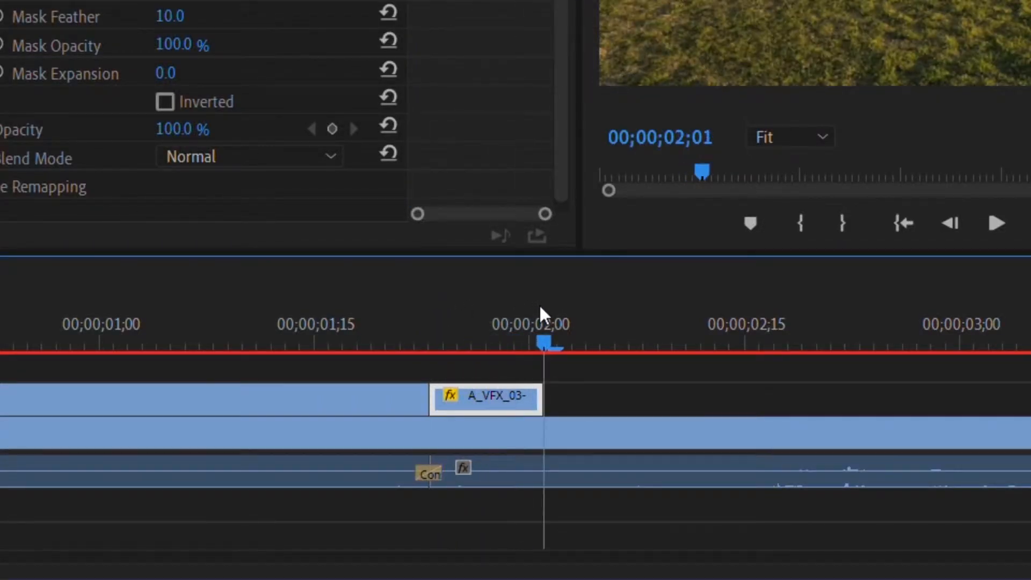
click(533, 310)
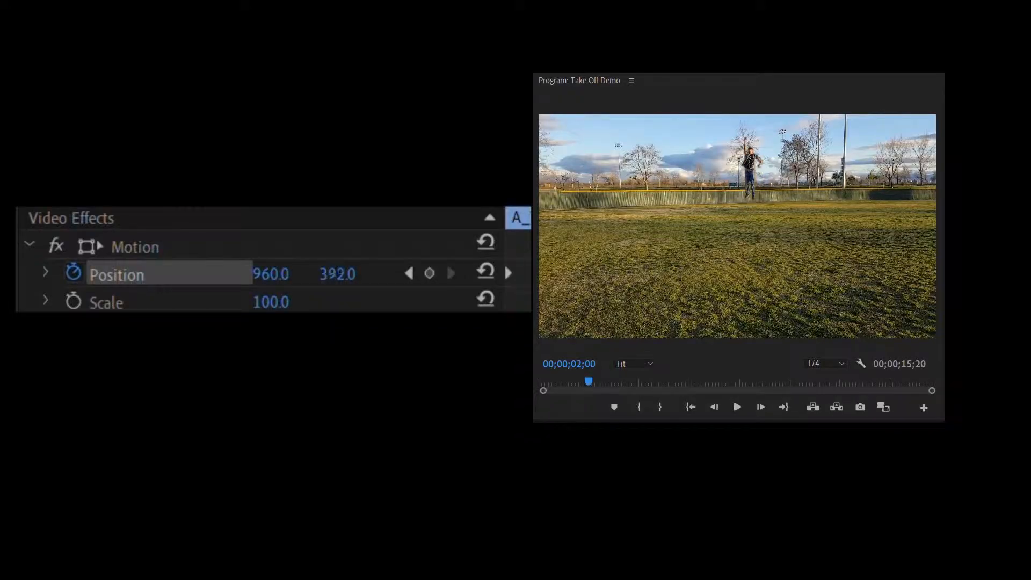
Step: Set the masked segment's vertical Position to -700 so the person flies up out of frame
drag(337, 274, 332, 274)
click(337, 274)
text(-)
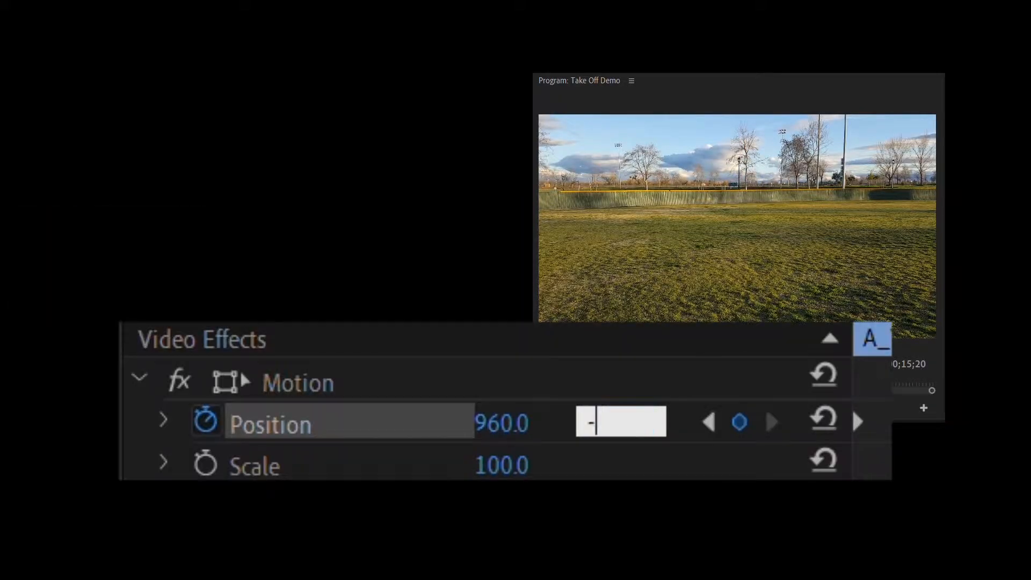
text(700)
key(Return)
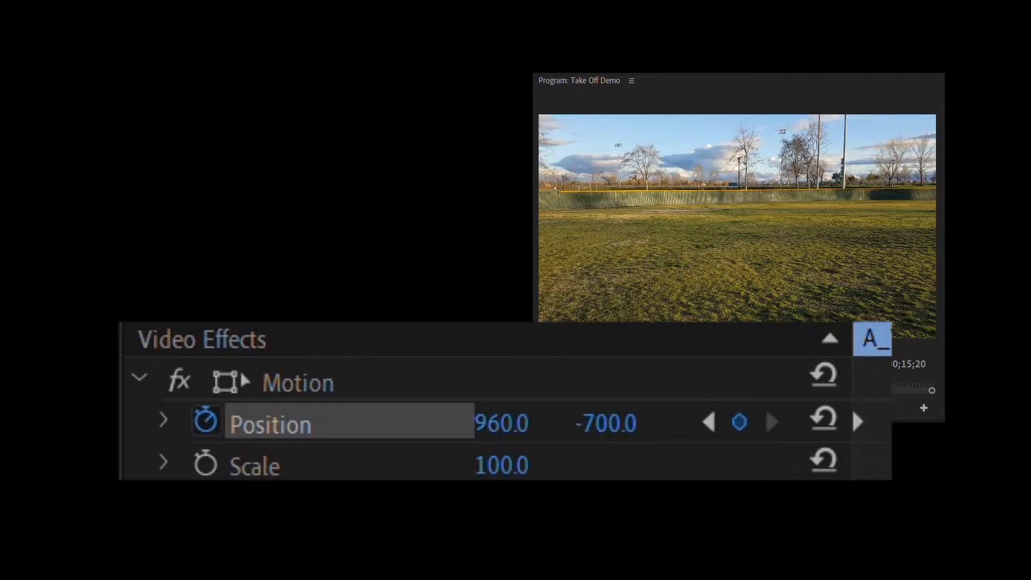
Step: Extend the masked segment's end to the 00;00;02;00 mark and preview the take-off
drag(827, 263, 855, 262)
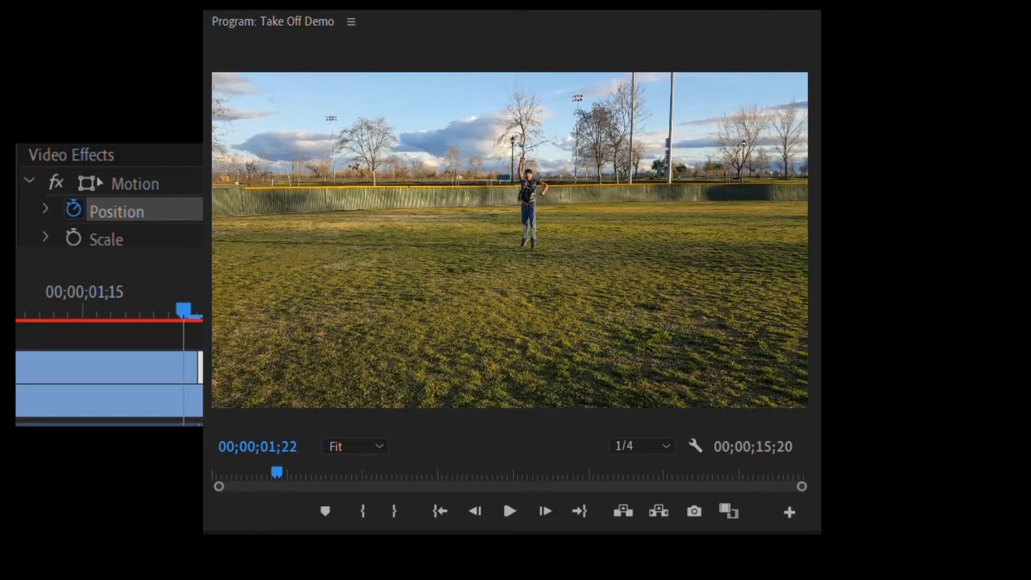
key(space)
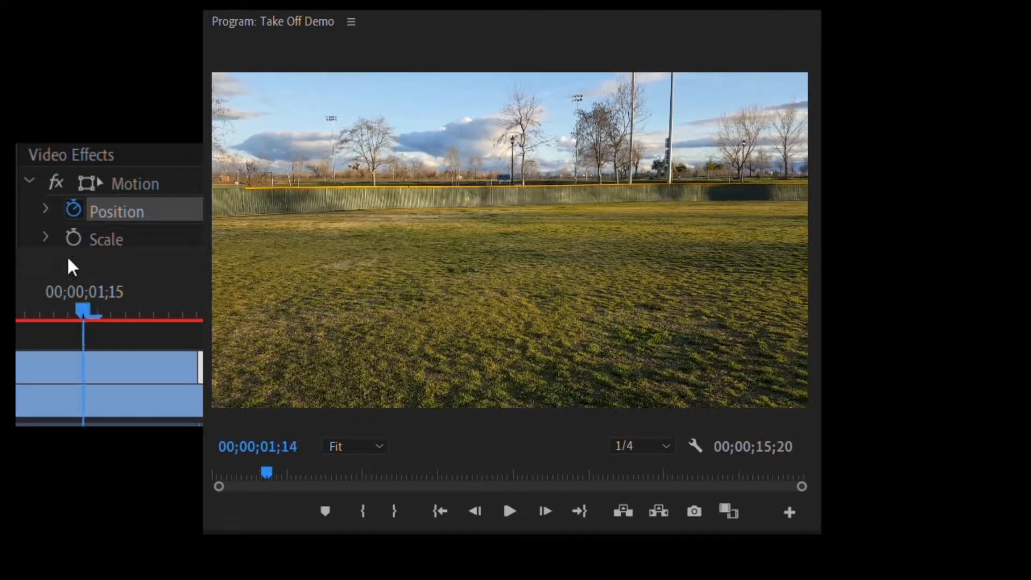
key(space)
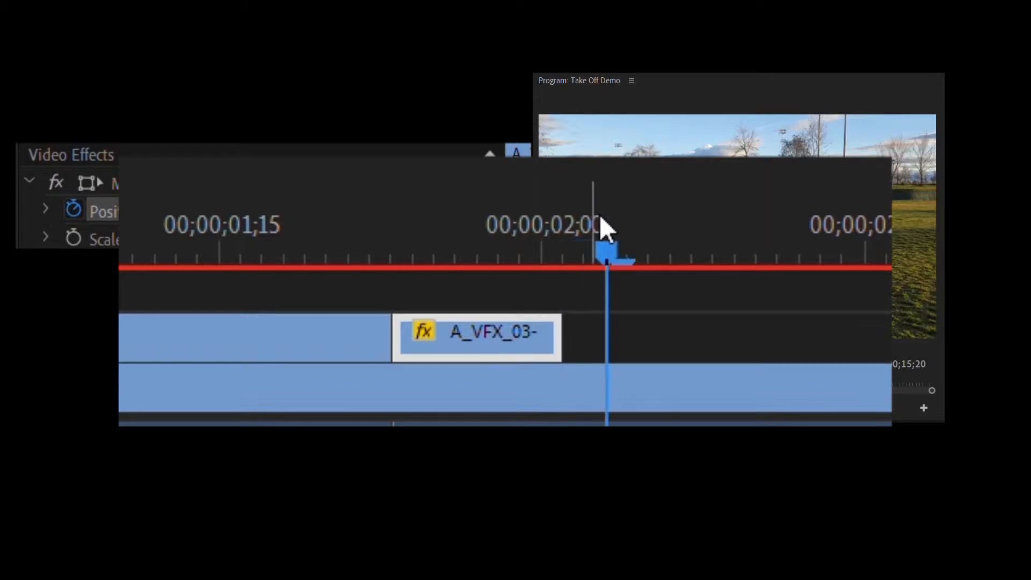
drag(574, 315, 629, 314)
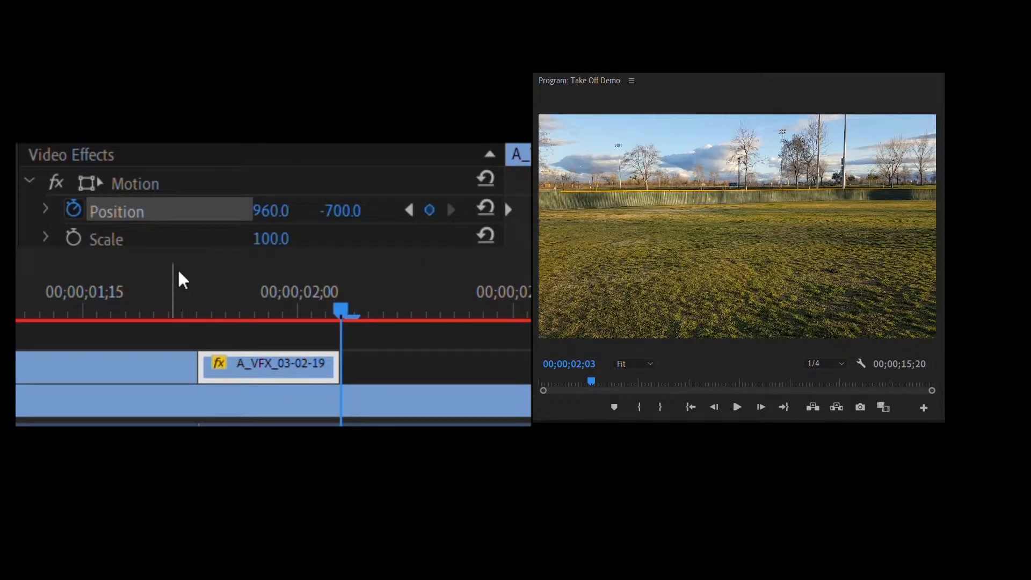
key(space)
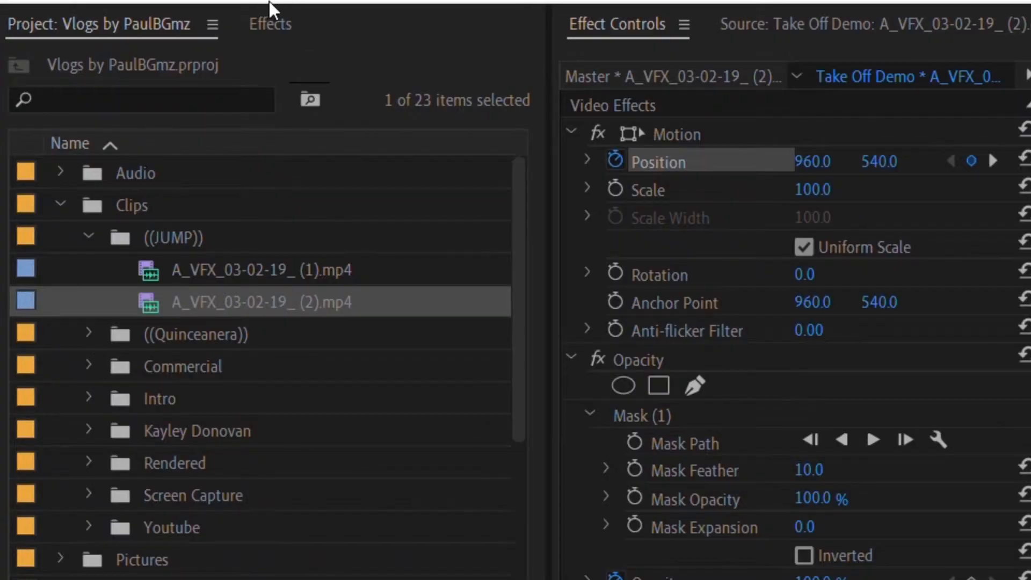
Step: Search the effects for blur and apply Gaussian Blur to the masked segment
click(140, 39)
click(100, 51)
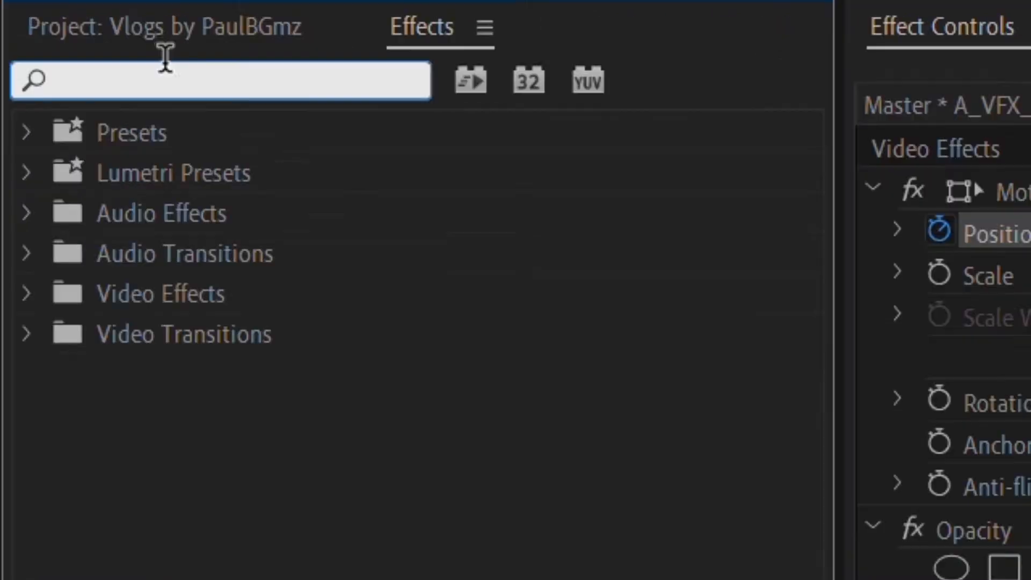
text(blur)
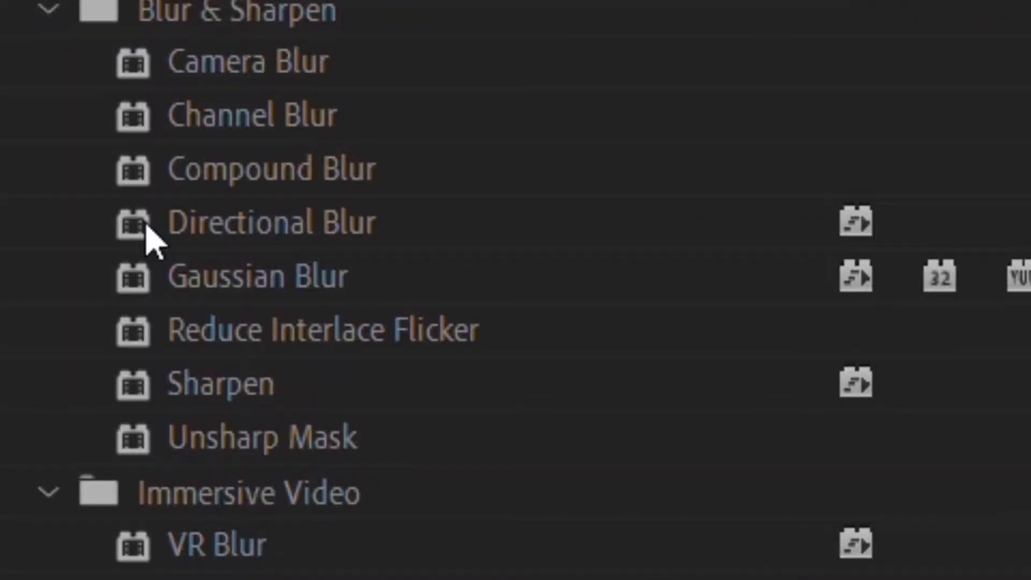
drag(155, 271, 651, 577)
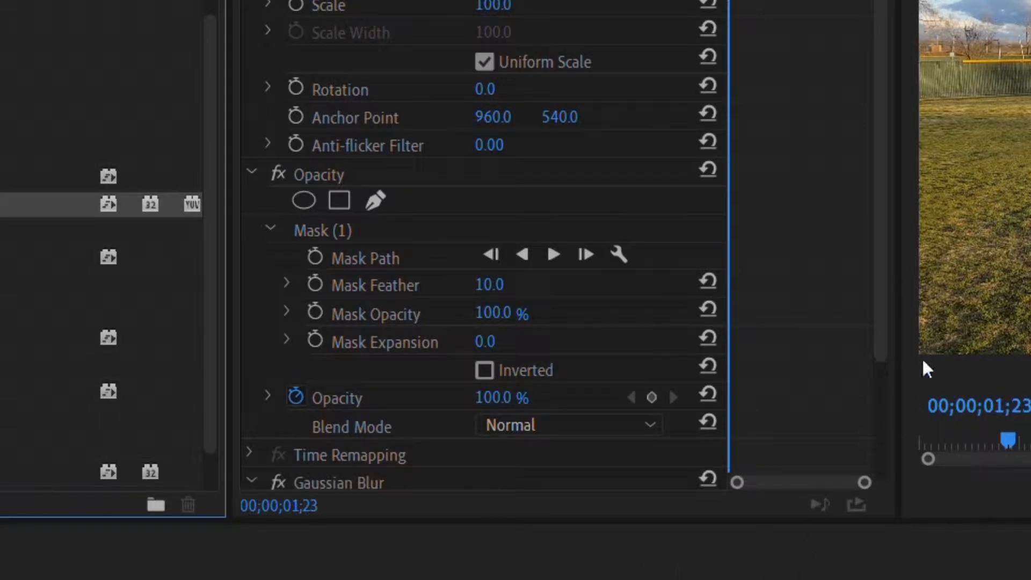
Step: Set the Gaussian Blur dimensions to Vertical and enable Blurriness keyframing at its first frame
scroll(885, 304, down, 3)
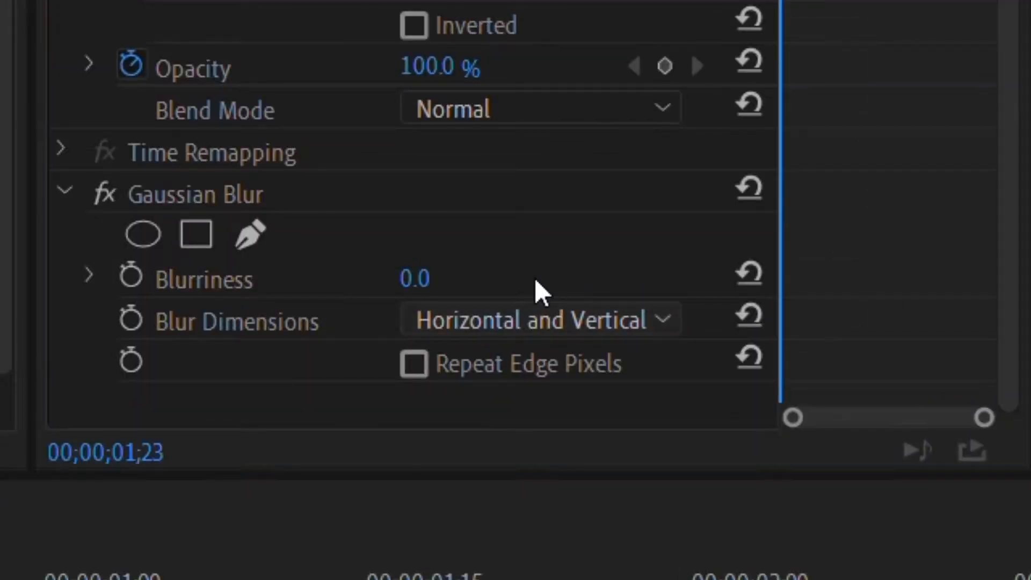
click(533, 403)
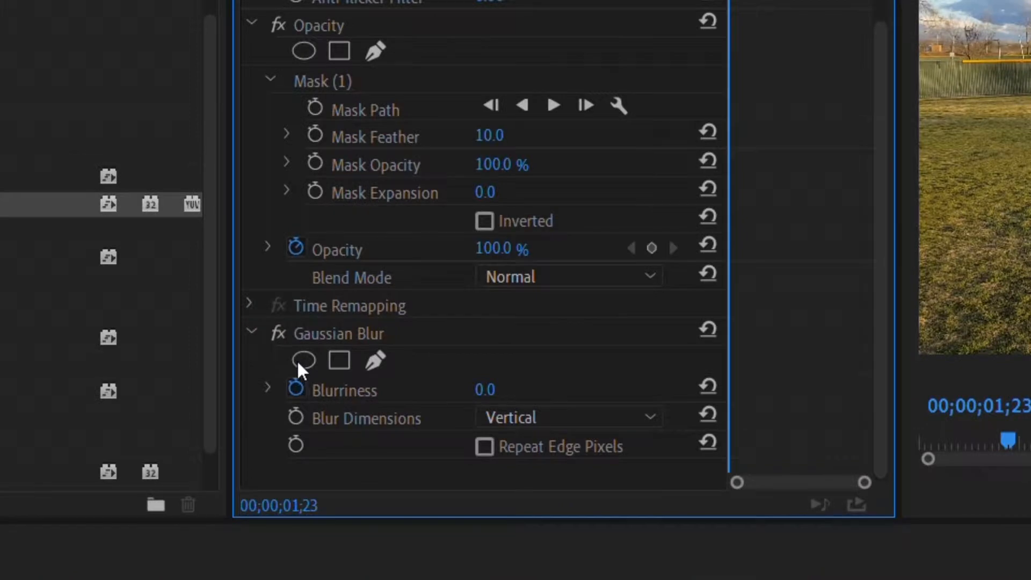
drag(337, 390, 521, 530)
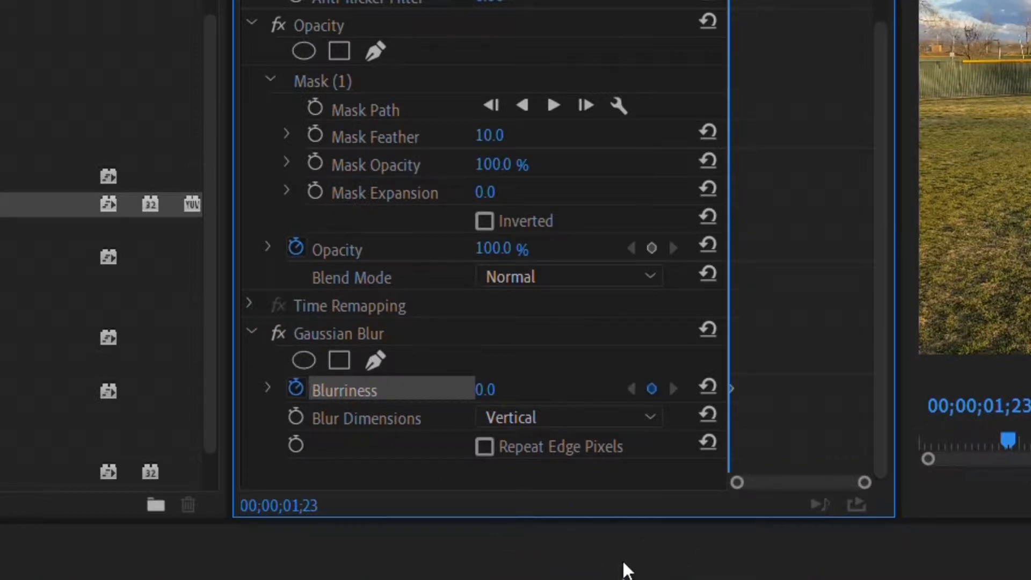
Step: At 00;00;01;28, set the masked segment's Blurriness to 100
drag(623, 572, 657, 579)
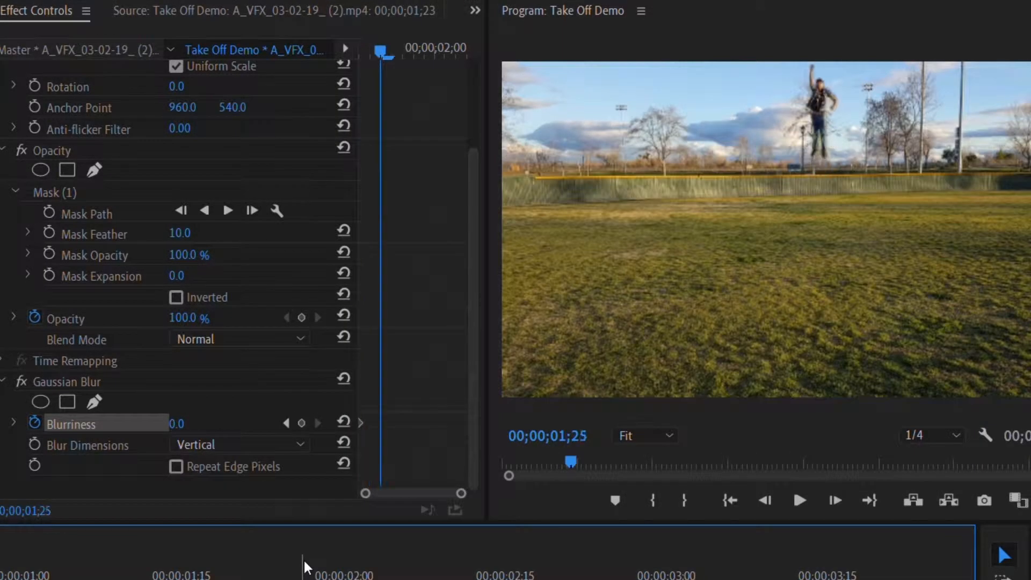
key(Right)
key(Right)
key(Right)
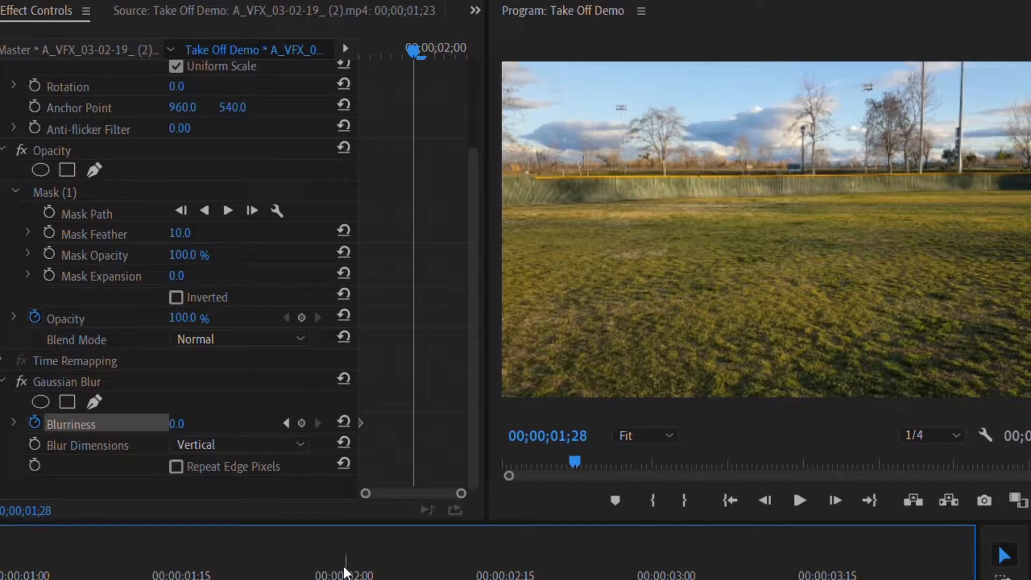
click(200, 413)
text(100)
key(Return)
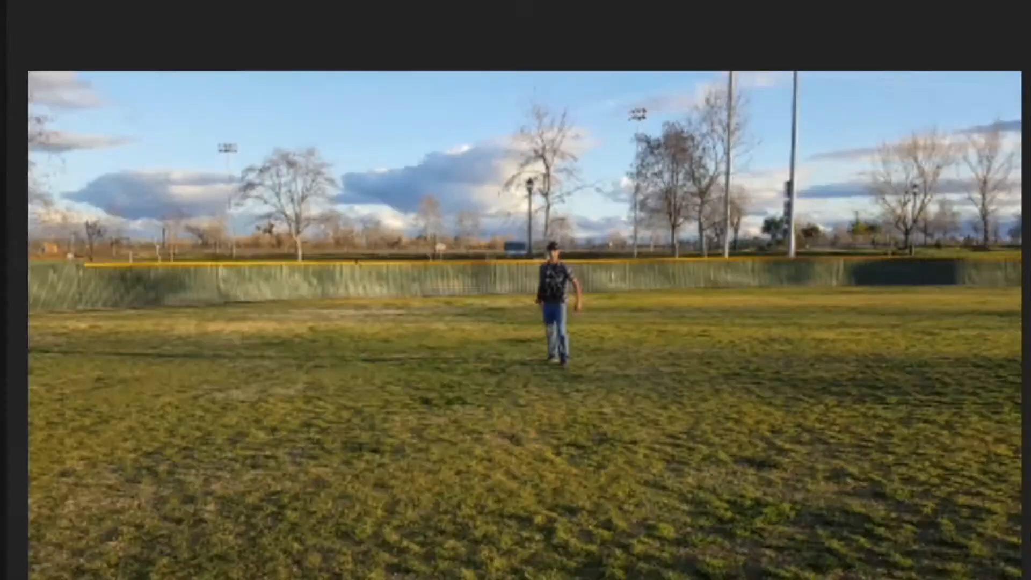
Step: Select the lower clip and start a pen mask on its Opacity, tracing along the fence top and around the person
drag(421, 396, 577, 389)
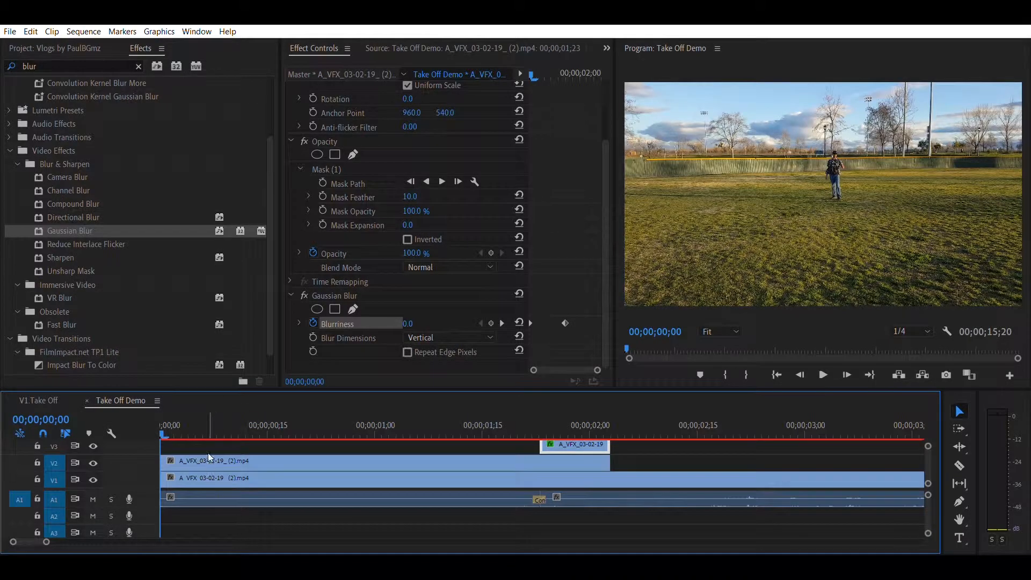
click(210, 461)
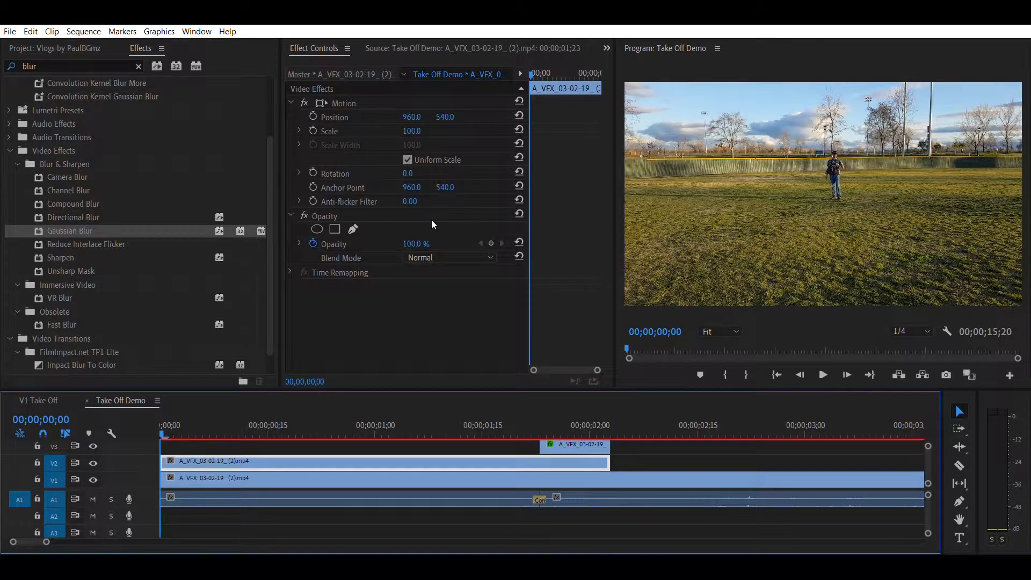
click(353, 229)
click(626, 159)
click(827, 157)
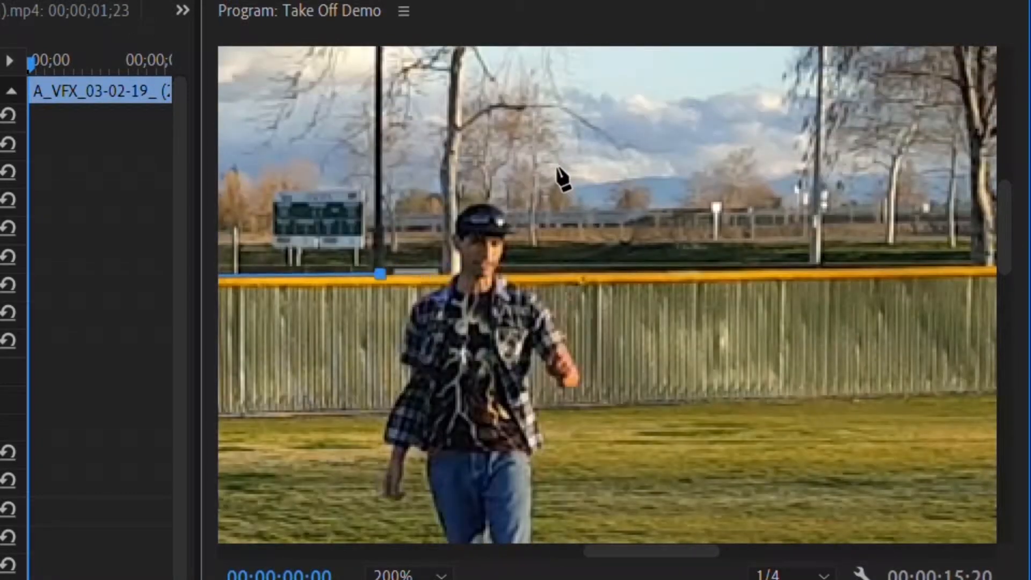
click(380, 203)
click(452, 129)
click(525, 129)
click(576, 212)
click(587, 274)
Step: Extend the pen mask up over the sky and close the path back at the fence line
drag(651, 552, 929, 552)
click(863, 262)
drag(1004, 227, 1004, 101)
click(863, 153)
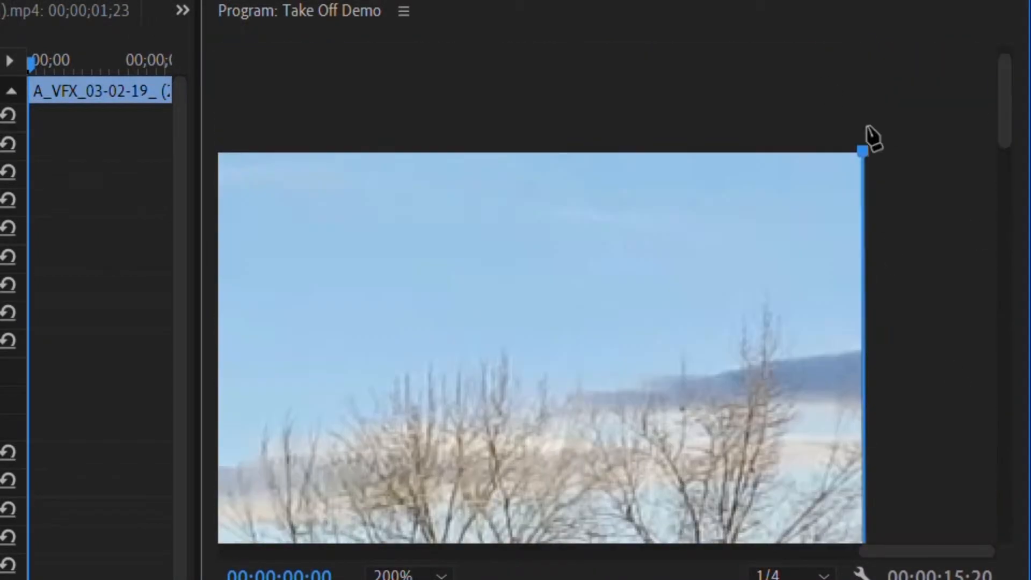
drag(930, 551, 288, 552)
click(349, 150)
drag(1004, 98, 1005, 228)
click(363, 264)
drag(363, 264, 348, 264)
Step: Invert the lower clip's Opacity mask
click(403, 574)
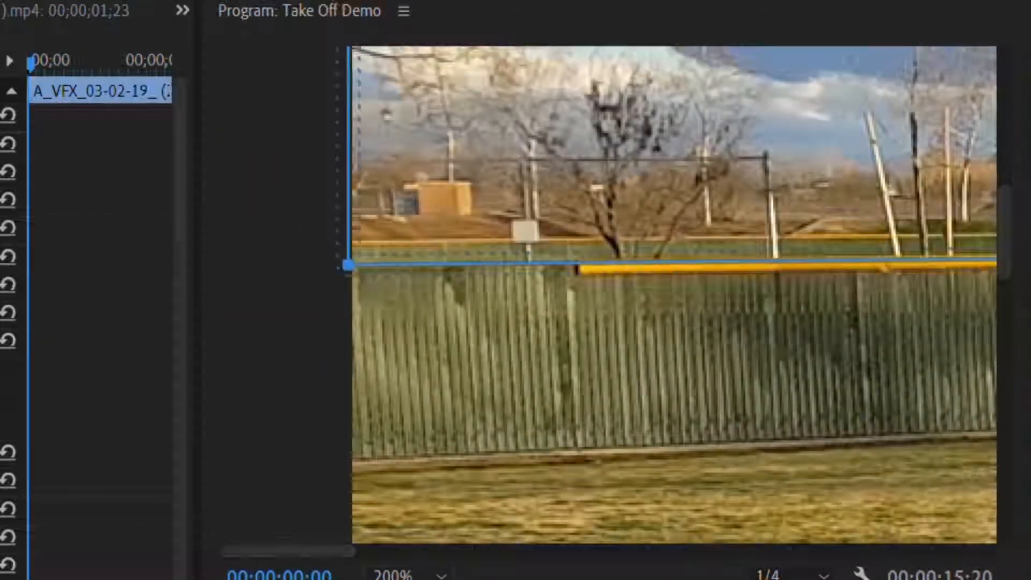
click(399, 579)
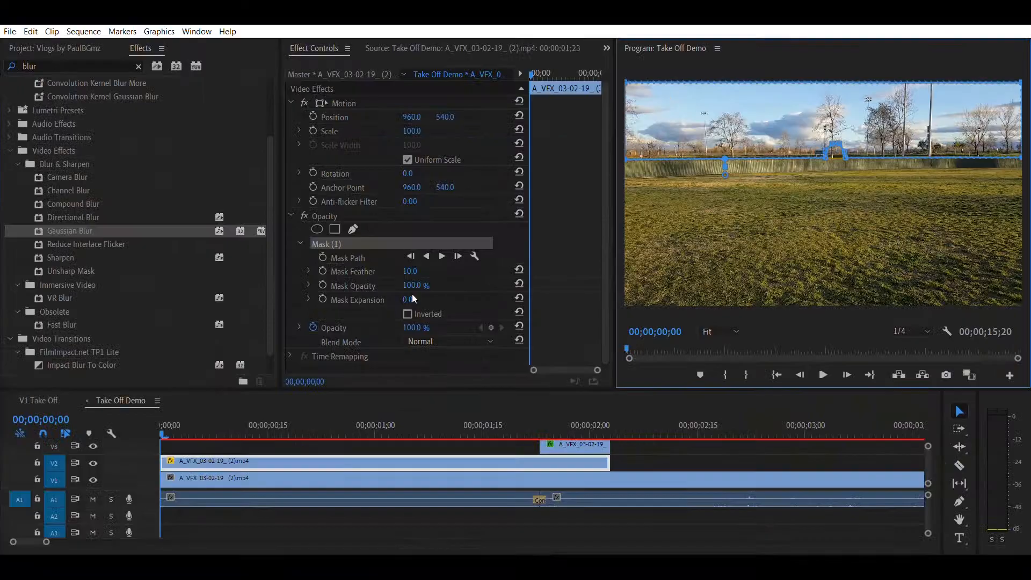
click(407, 313)
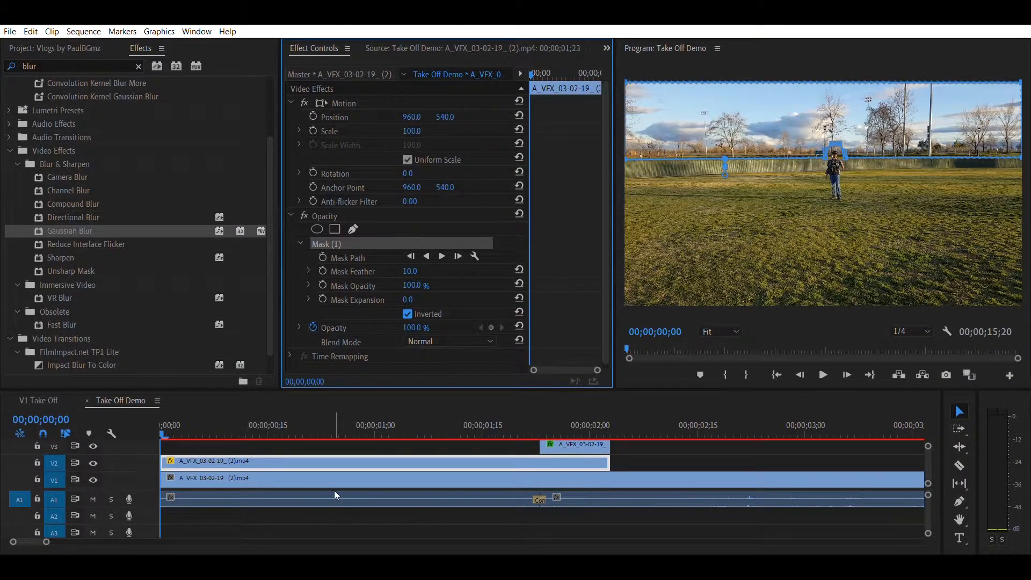
Step: Enable Mask Path keyframing on the lower clip's mask at 00;00;01;19
key(space)
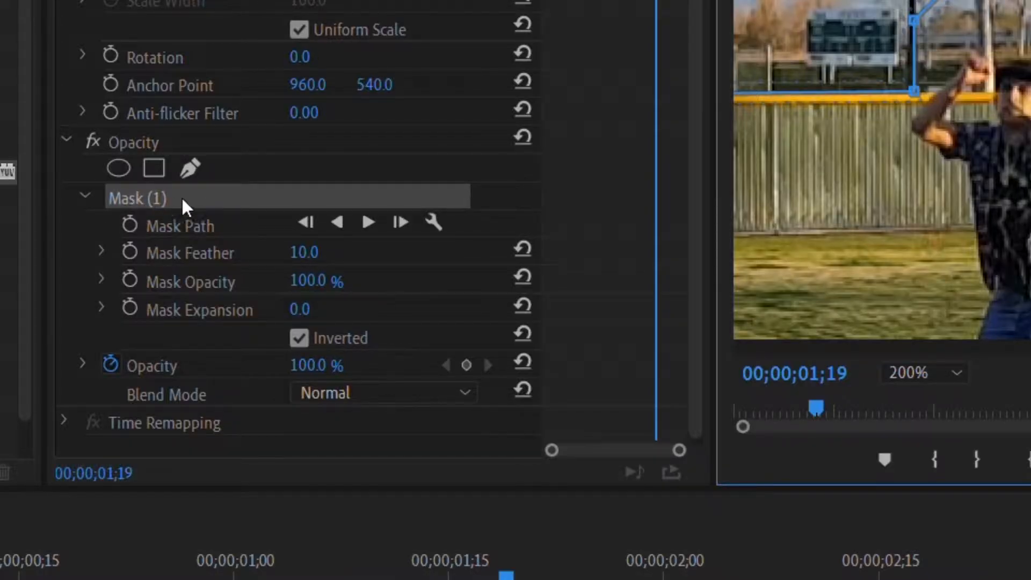
click(130, 221)
click(220, 221)
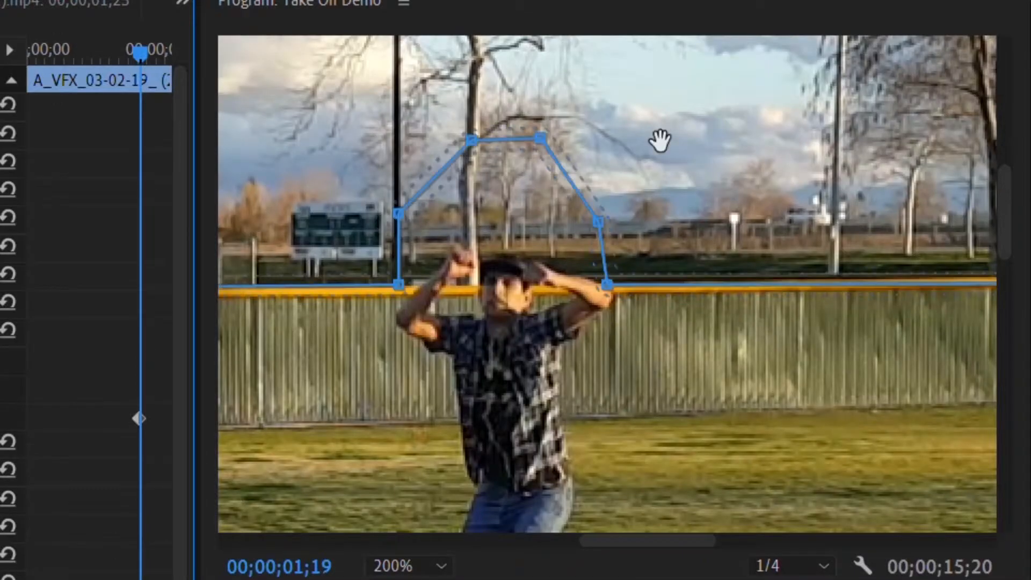
Step: Reshape the mask points around the person's raised arm over the next frames
drag(611, 283, 621, 281)
drag(398, 283, 386, 285)
key(Right)
drag(621, 282, 650, 278)
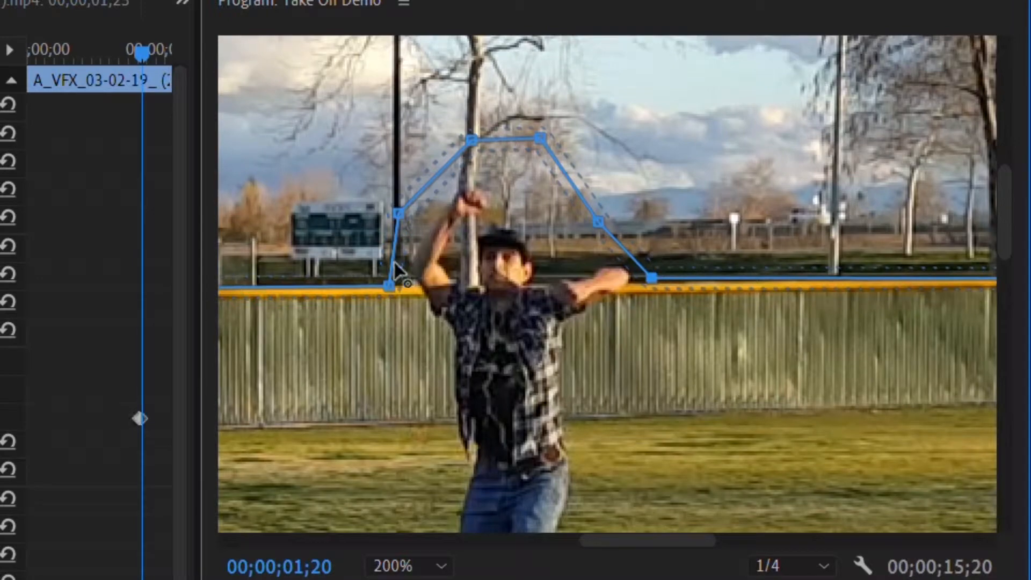
drag(386, 287, 379, 287)
key(Right)
Step: Move the mask's upper points higher to keep the rising person's arm and head inside the mask
click(409, 566)
scroll(653, 120, up, 3)
drag(336, 175, 297, 75)
drag(474, 170, 522, 94)
drag(589, 340, 656, 279)
drag(264, 226, 483, 225)
key(Right)
Step: Continue adjusting the mask points frame by frame up to 00;00;01;23 around the jumping person
drag(517, 76, 498, 13)
drag(843, 126, 844, 160)
drag(741, 130, 738, 59)
drag(914, 486, 925, 484)
key(Right)
drag(1005, 191, 1004, 173)
drag(498, 229, 484, 156)
scroll(513, 263, down, 5)
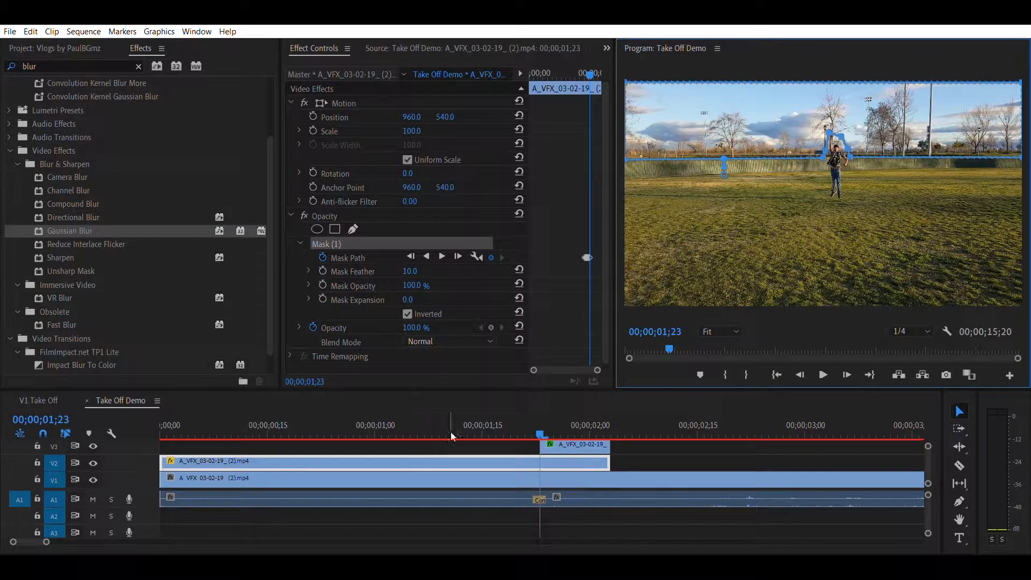
drag(537, 429, 511, 430)
Step: Play back the composite and step back through the jump frames
key(space)
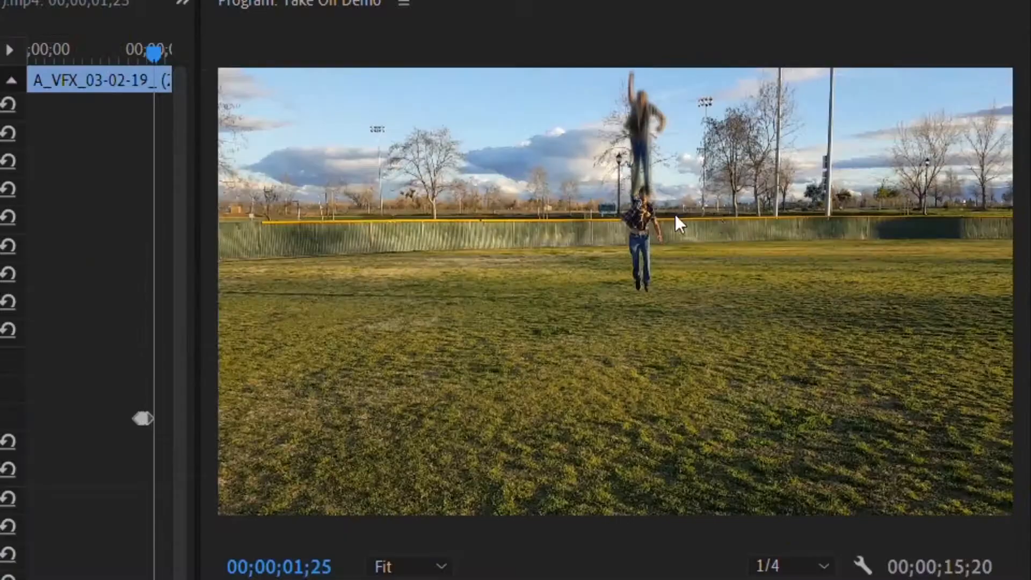
key(Left)
key(Left)
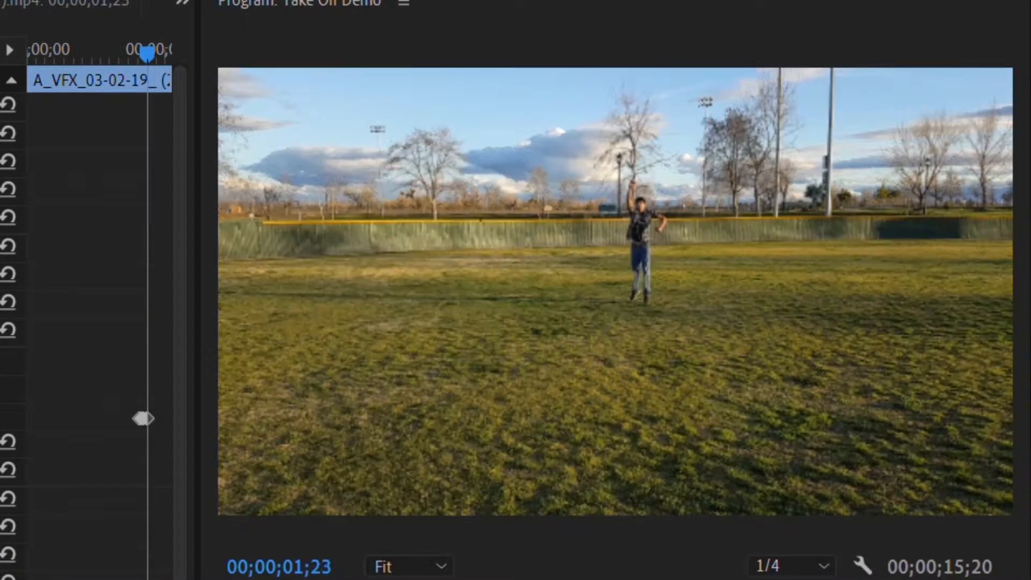
mouse_move(540, 429)
mouse_down()
mouse_move(597, 429)
mouse_move(540, 430)
mouse_up()
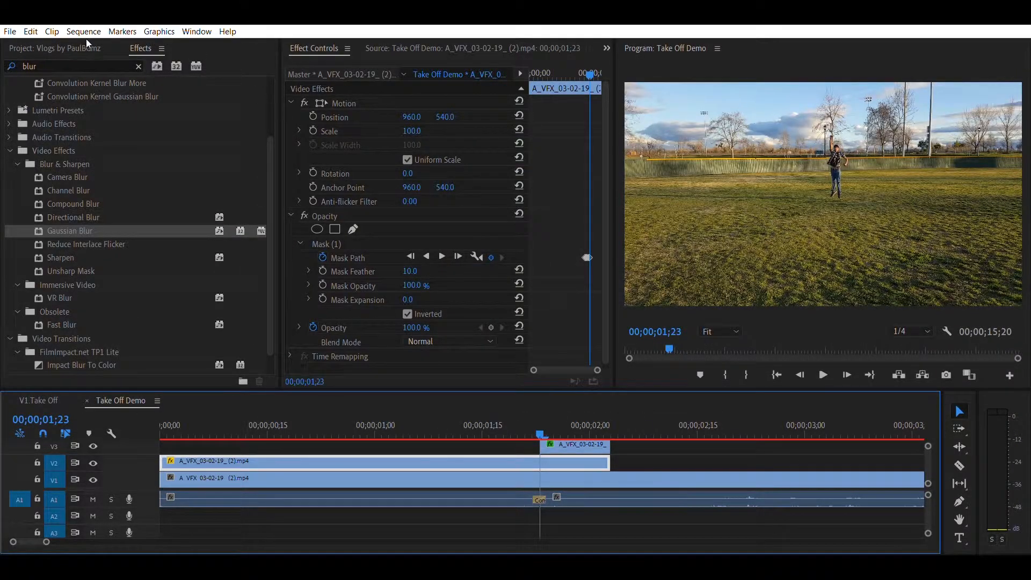
Step: Search the effects for crop and apply Crop to the lower clip
double_click(43, 63)
text(crop)
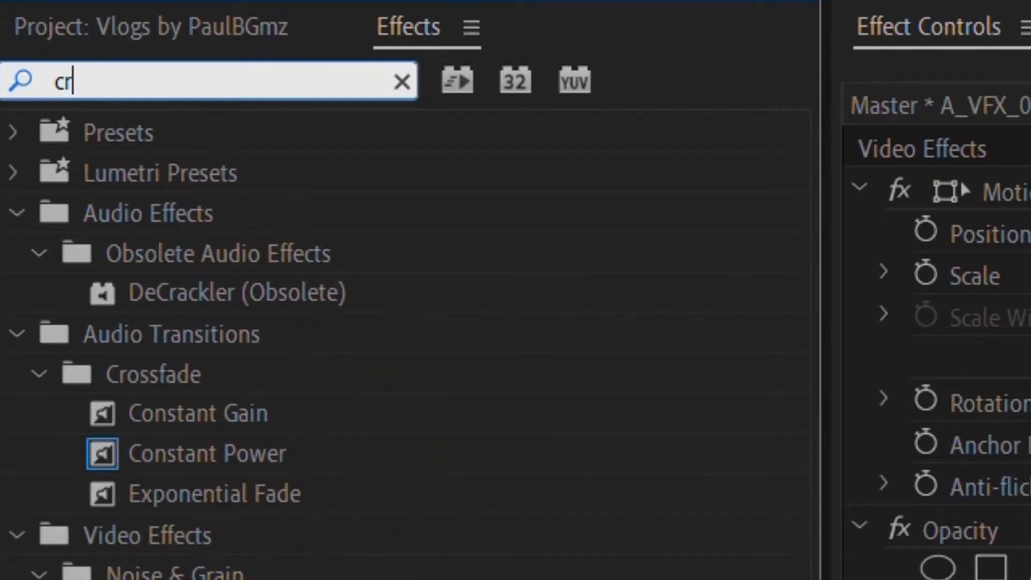
drag(132, 374, 439, 457)
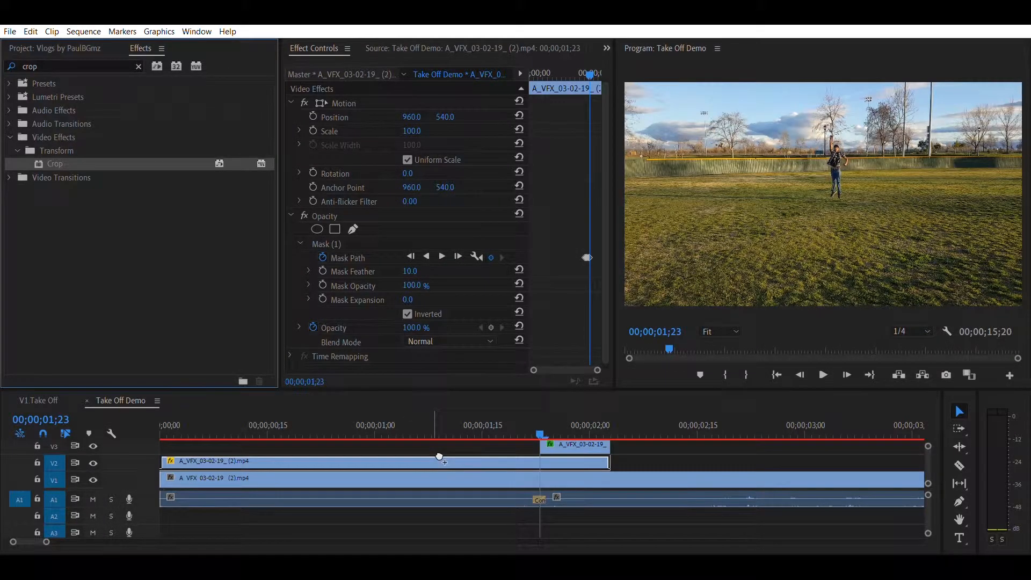
click(544, 419)
drag(492, 304, 478, 308)
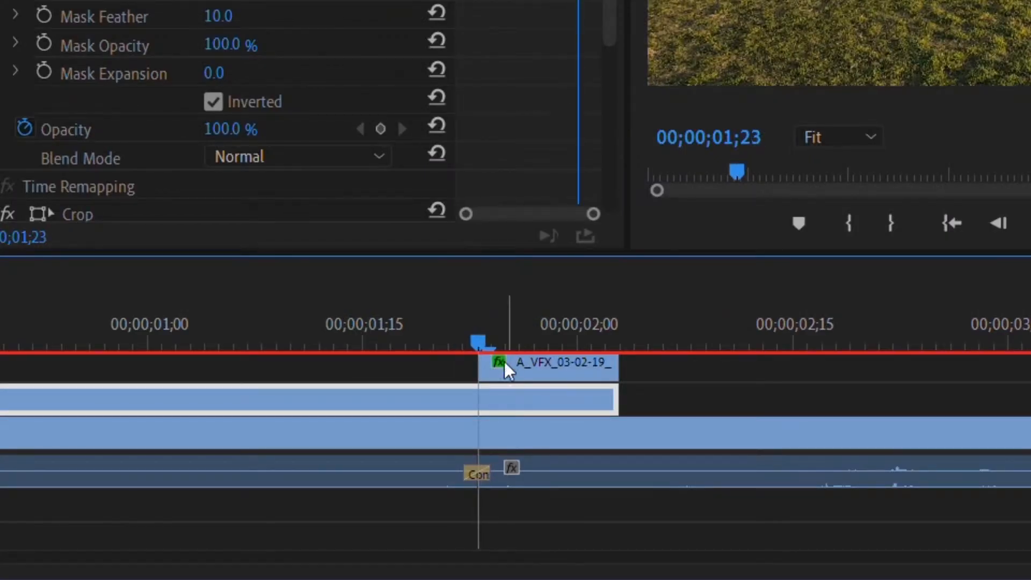
Step: Split the lower clip at 00;00;01;23 and remove the Crop effect from its first part
key(ctrl+k)
click(529, 382)
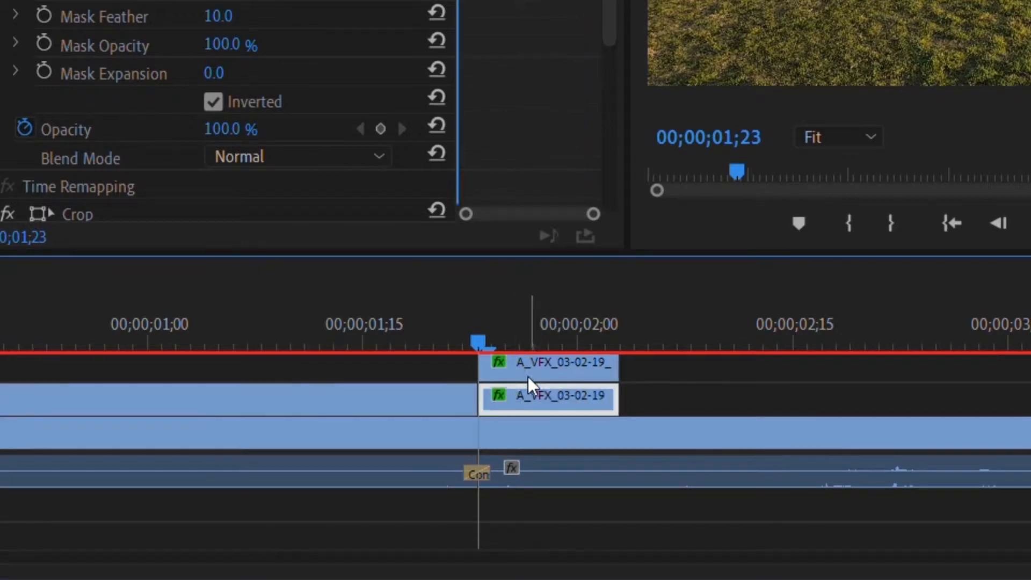
click(520, 456)
scroll(595, 259, down, 2)
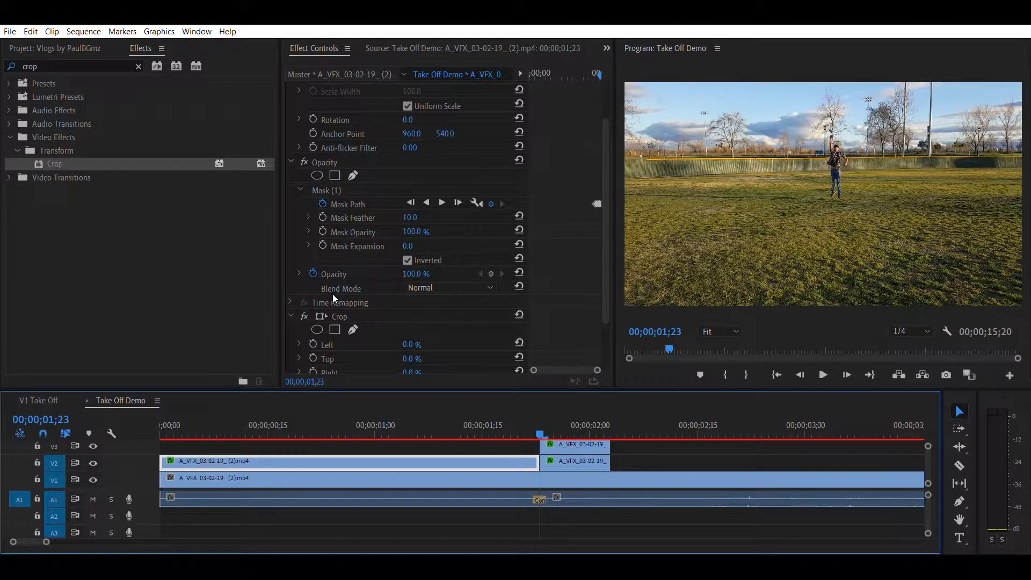
click(340, 316)
key(Delete)
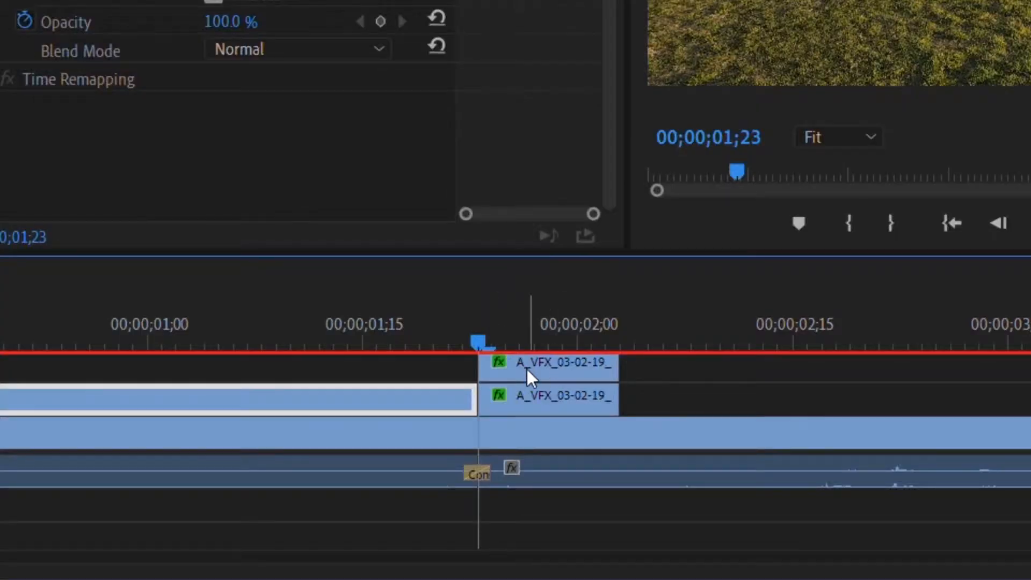
Step: Set the lower clip's Crop Top and Bottom to 44% and its Edge Feather to 100
click(527, 369)
drag(298, 271, 369, 271)
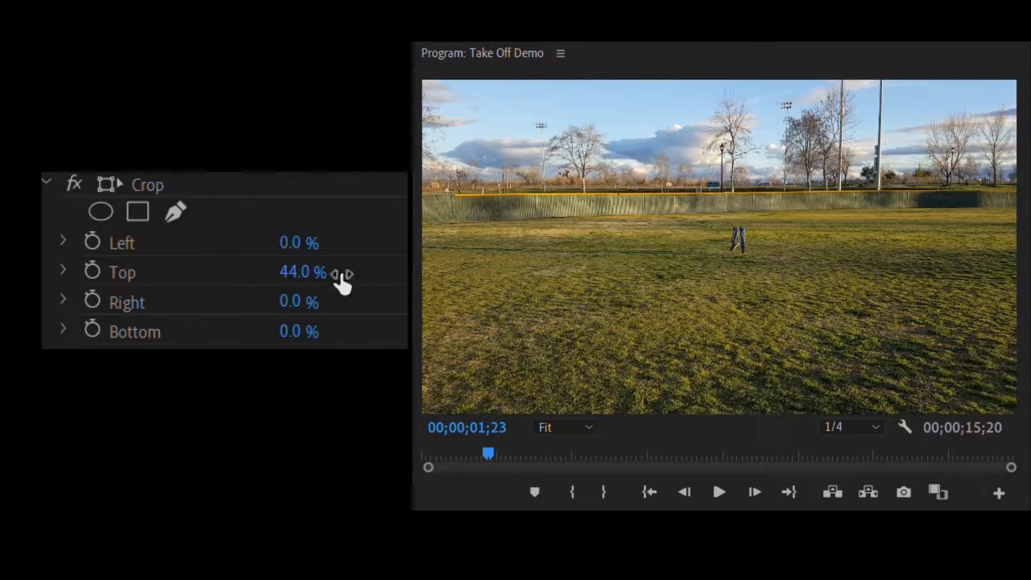
scroll(349, 271, down, 3)
drag(298, 275, 368, 275)
drag(291, 334, 419, 334)
click(294, 333)
text(100)
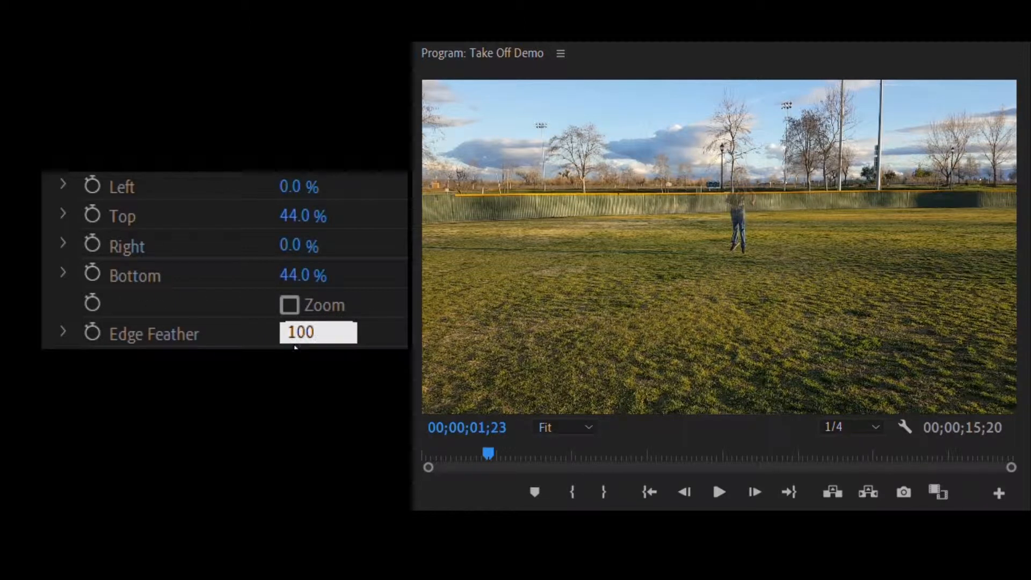
key(Return)
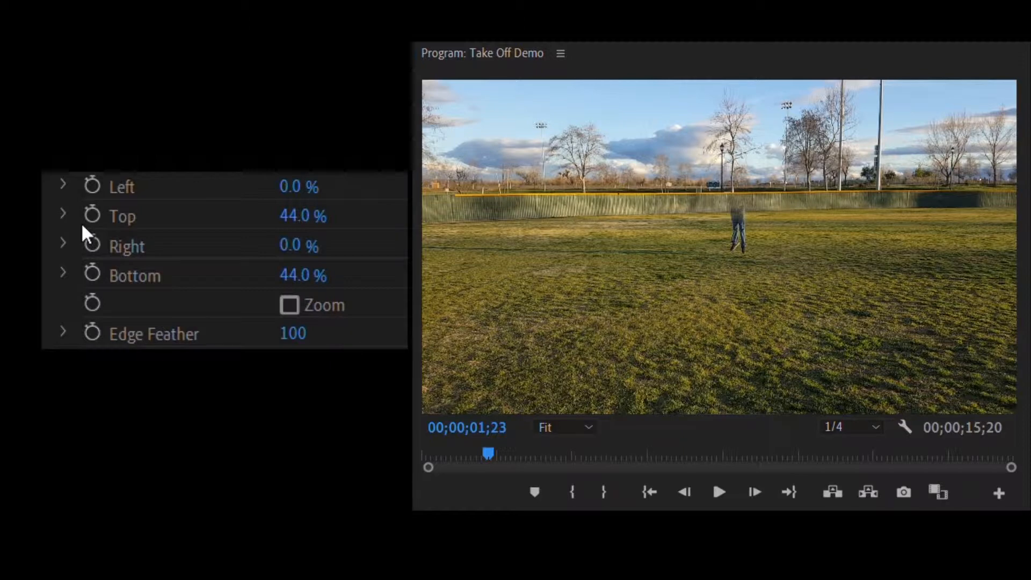
Step: Keyframe Crop Right at 56% at 00;00;01;23 and at 100% three frames later
drag(309, 231, 334, 230)
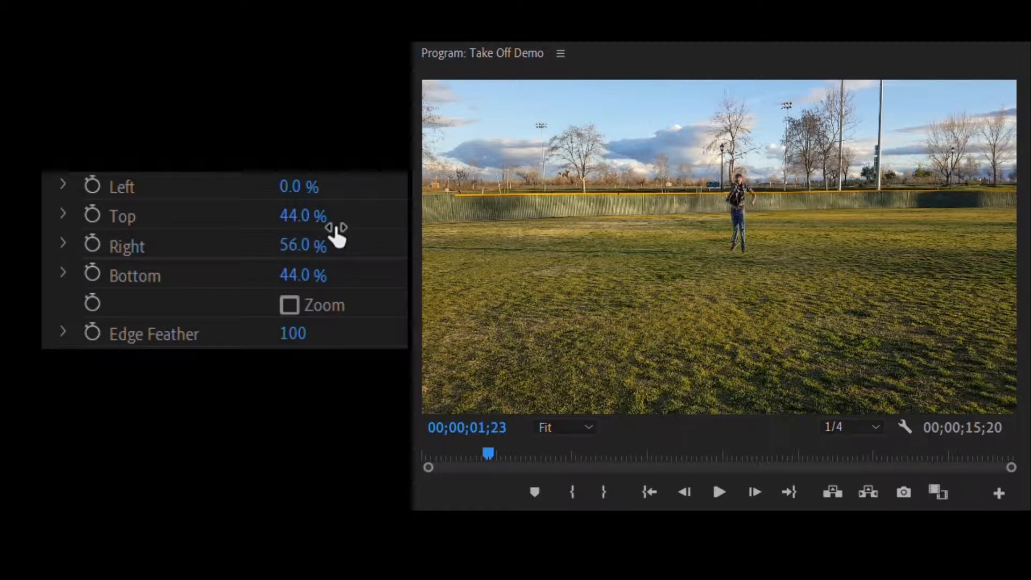
click(91, 242)
key(Right)
key(Right)
key(Right)
key(Right)
key(Right)
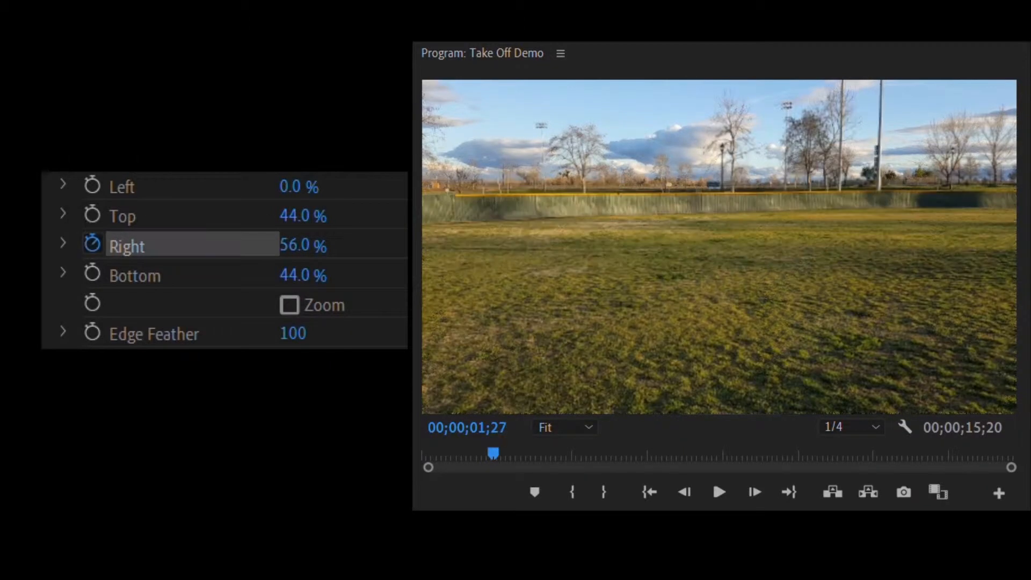
drag(308, 234, 333, 224)
Step: Play back and scrub through the crop wipe around the take-off frames
key(Left)
key(Left)
key(Left)
key(Left)
key(Left)
key(Left)
key(Left)
key(space)
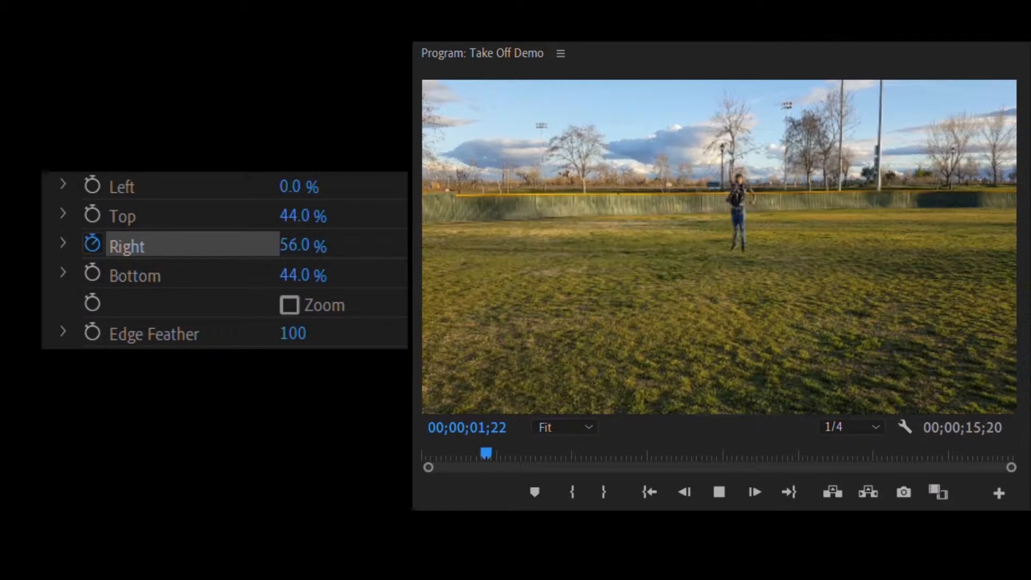
key(space)
key(space)
key(space)
key(space)
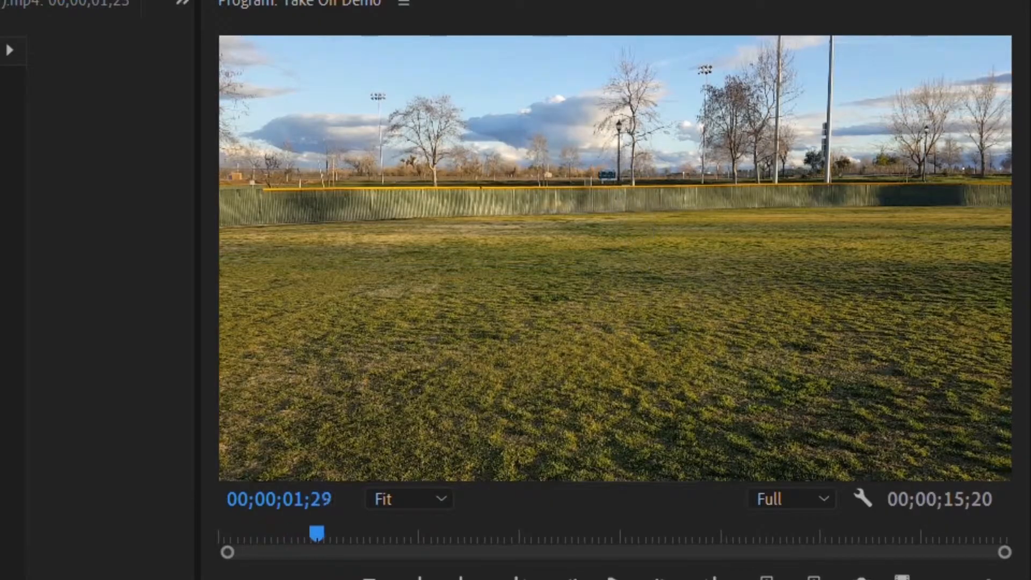
key(space)
key(space)
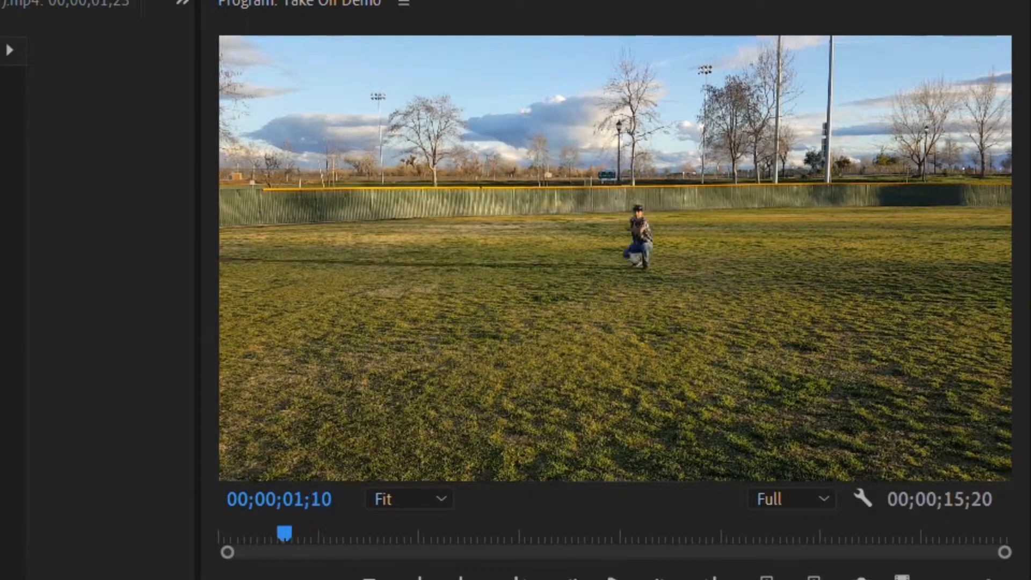
key(Home)
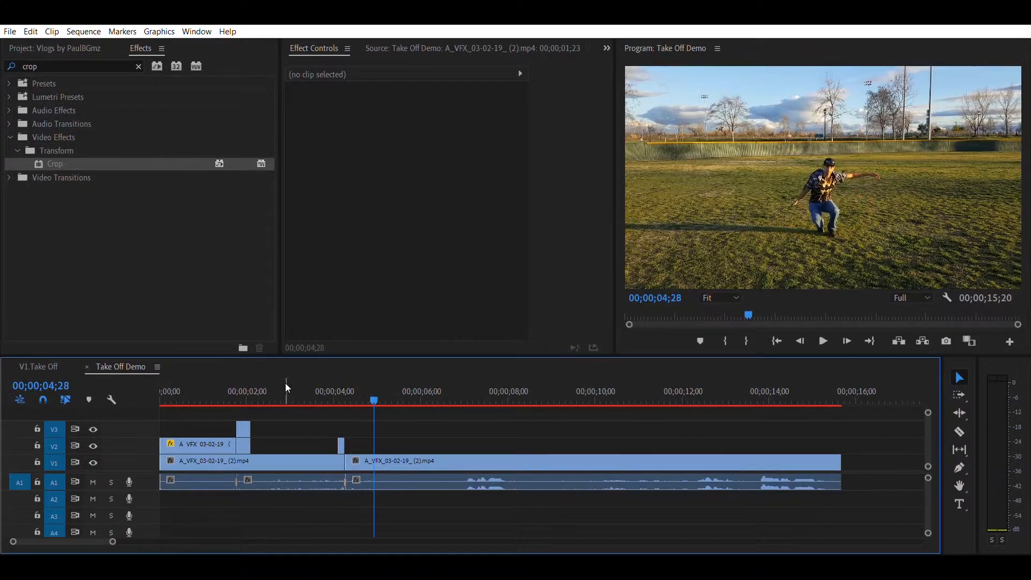
click(247, 387)
drag(247, 386, 237, 391)
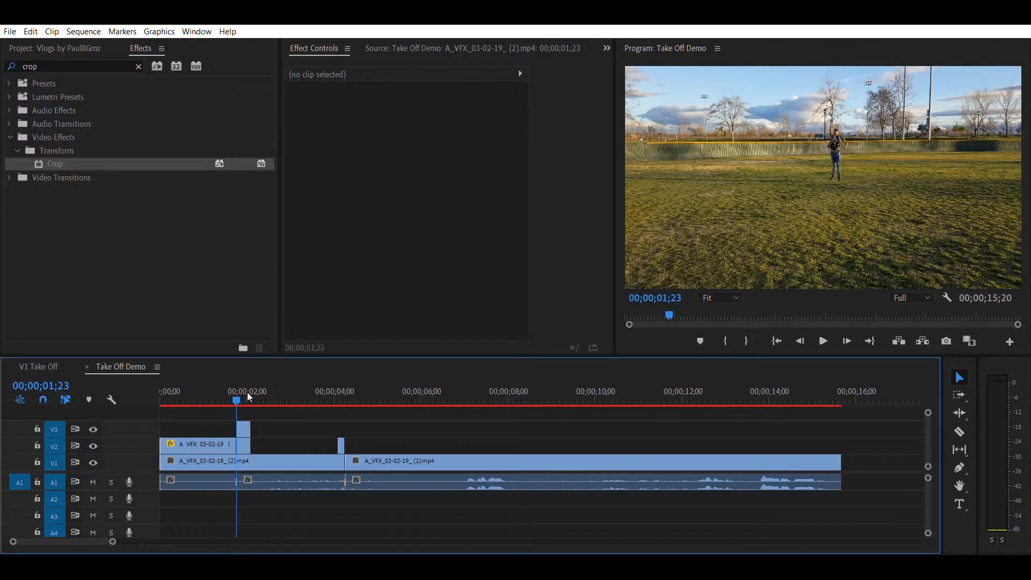
key(Home)
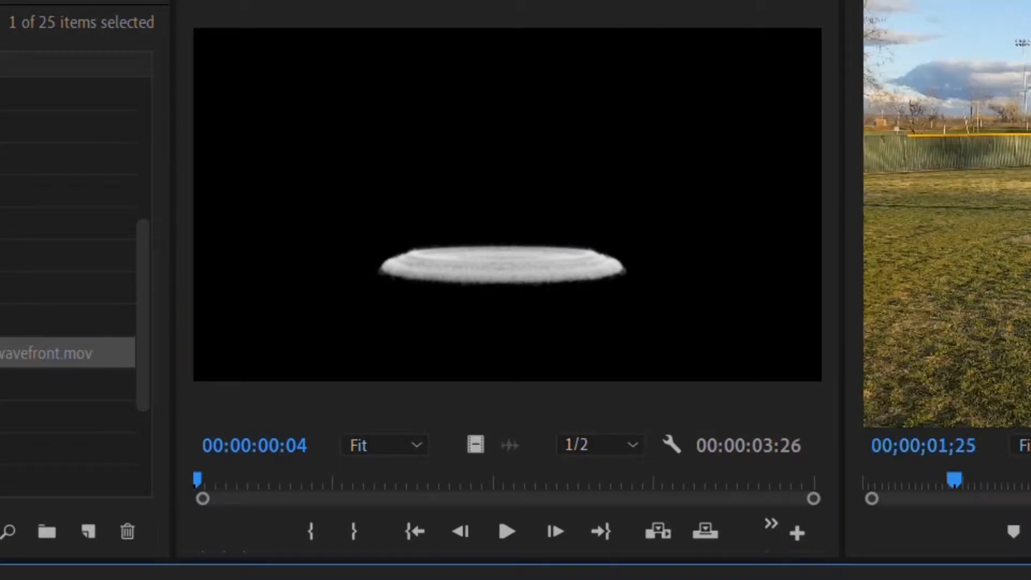
Step: Add the cloudy shockwave front clip on V3 and align its start with the cut at 00;00;01;23
drag(431, 297, 258, 417)
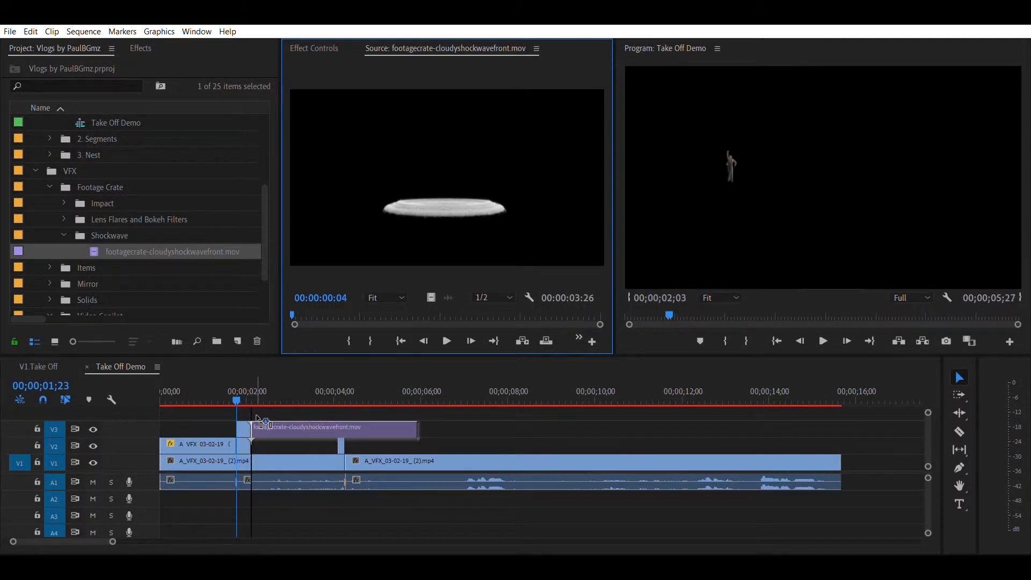
drag(258, 418, 257, 418)
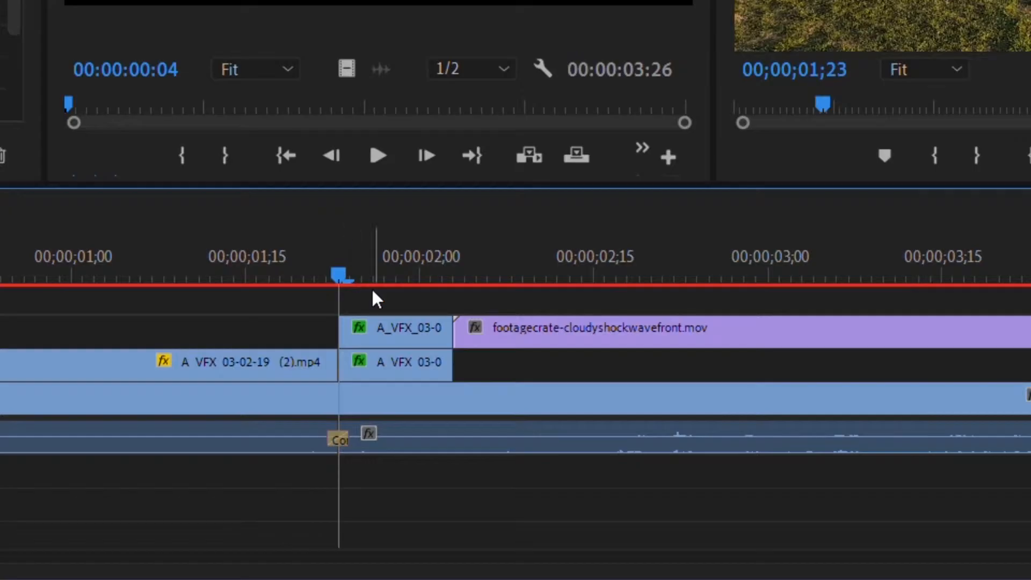
drag(377, 296, 378, 280)
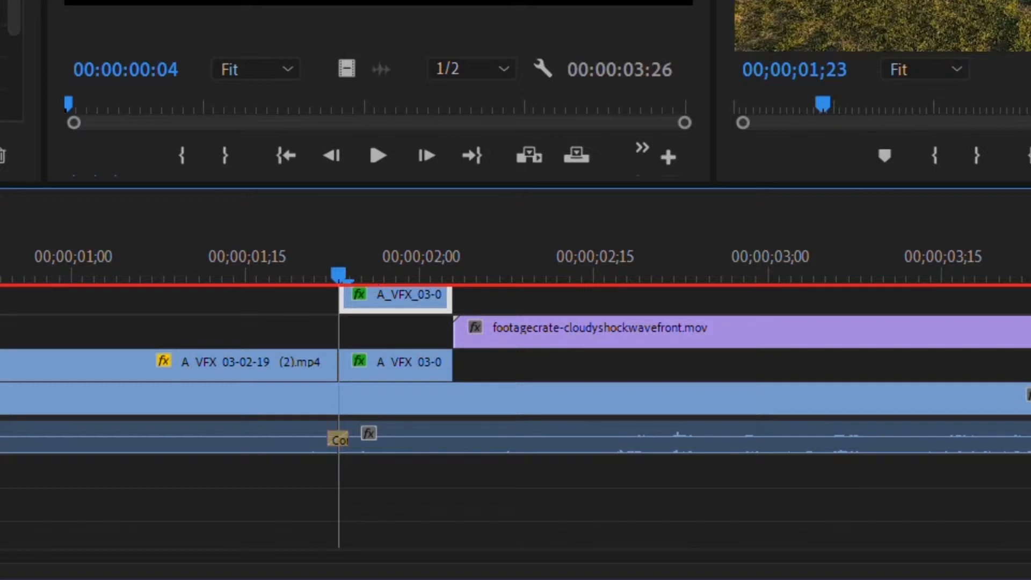
drag(553, 324, 433, 307)
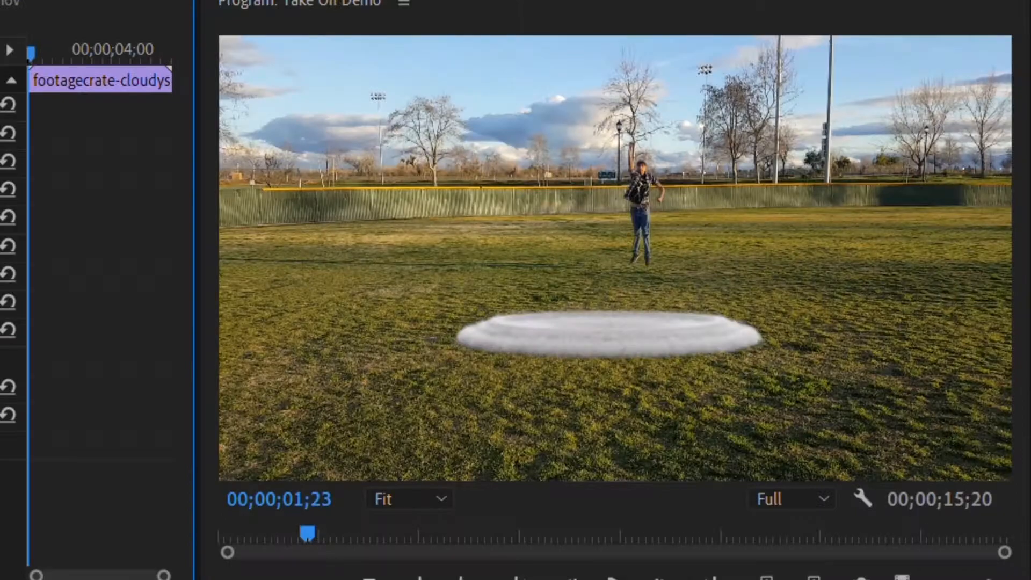
Step: Scale the shockwave clip to 25
drag(465, 166, 512, 229)
text(25)
key(Return)
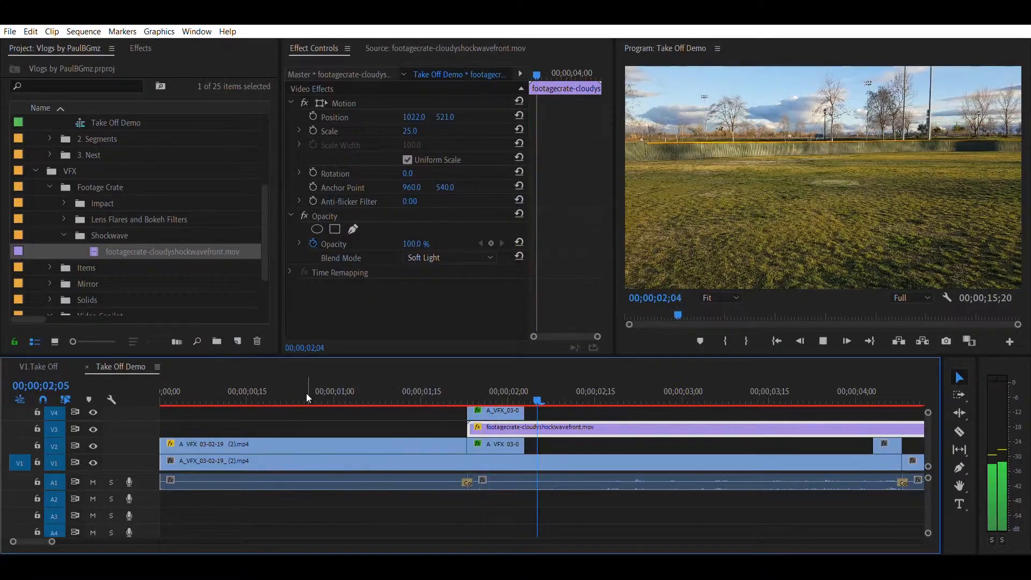
Step: Play back the composite with the shockwave
key(space)
scroll(750, 414, down, 4)
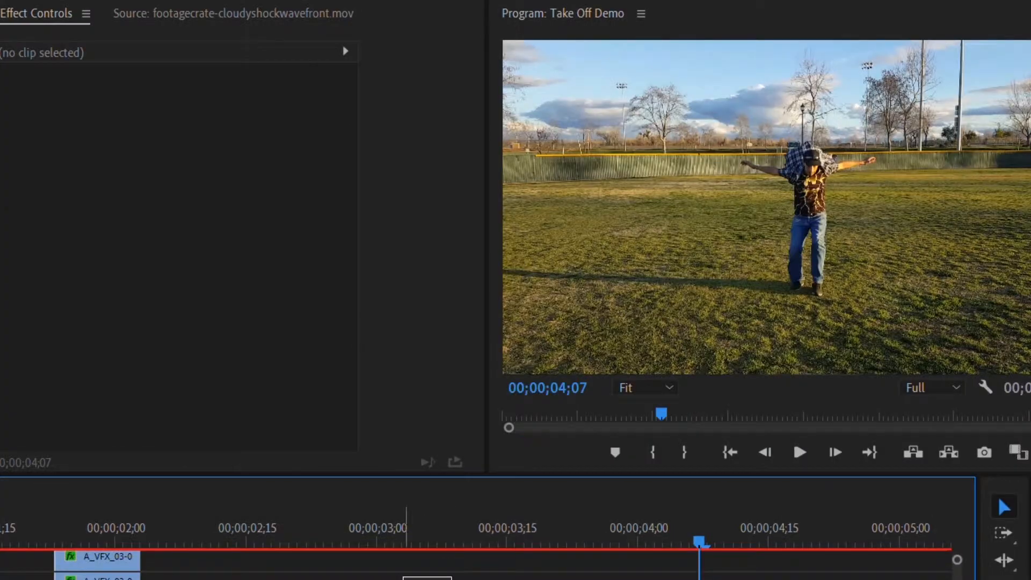
drag(451, 577, 403, 579)
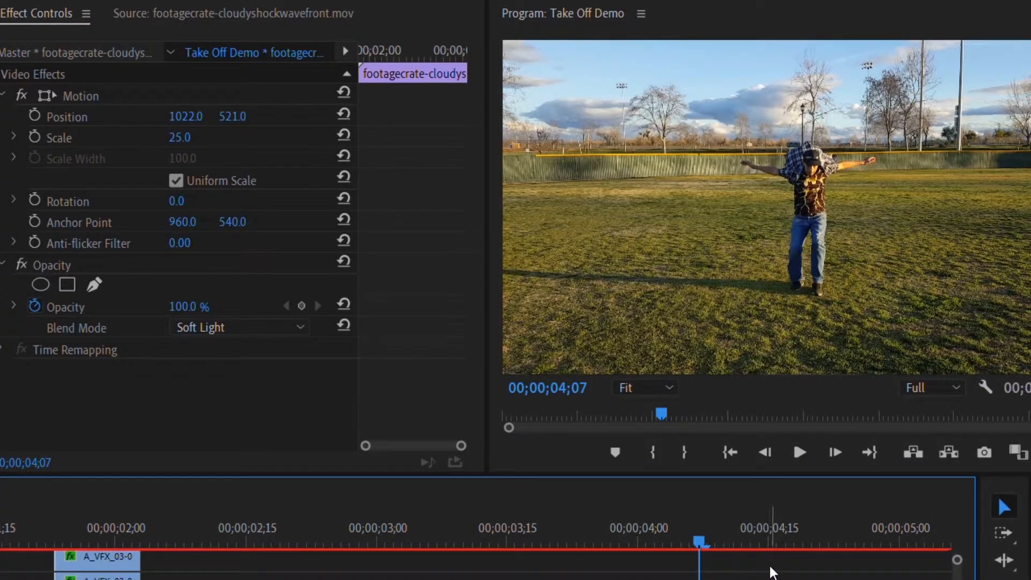
scroll(772, 572, down, 2)
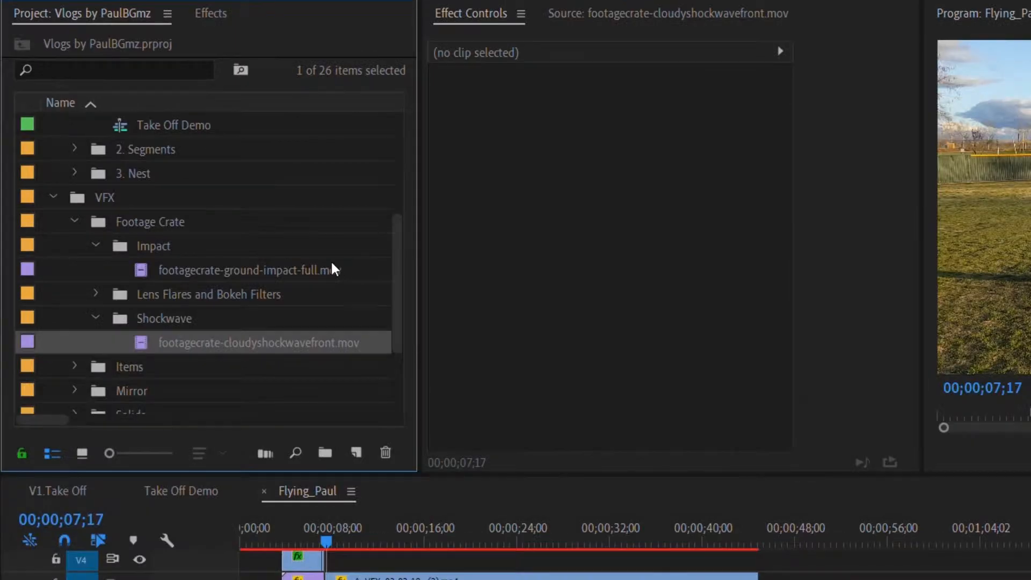
Step: Open the ground-impact clip and add it on V2 of the Flying_Paul sequence at the landing
double_click(141, 267)
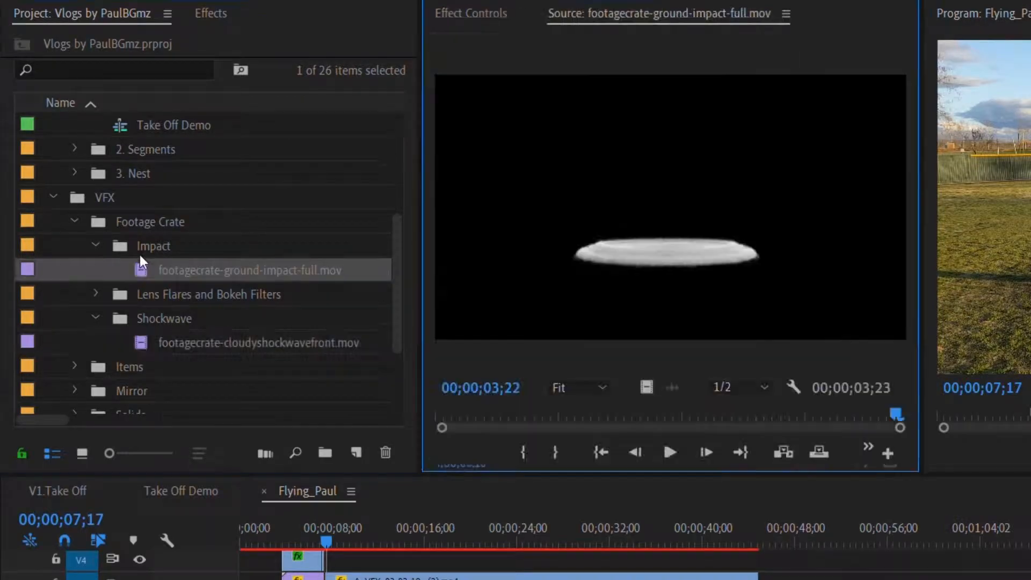
drag(240, 496, 414, 487)
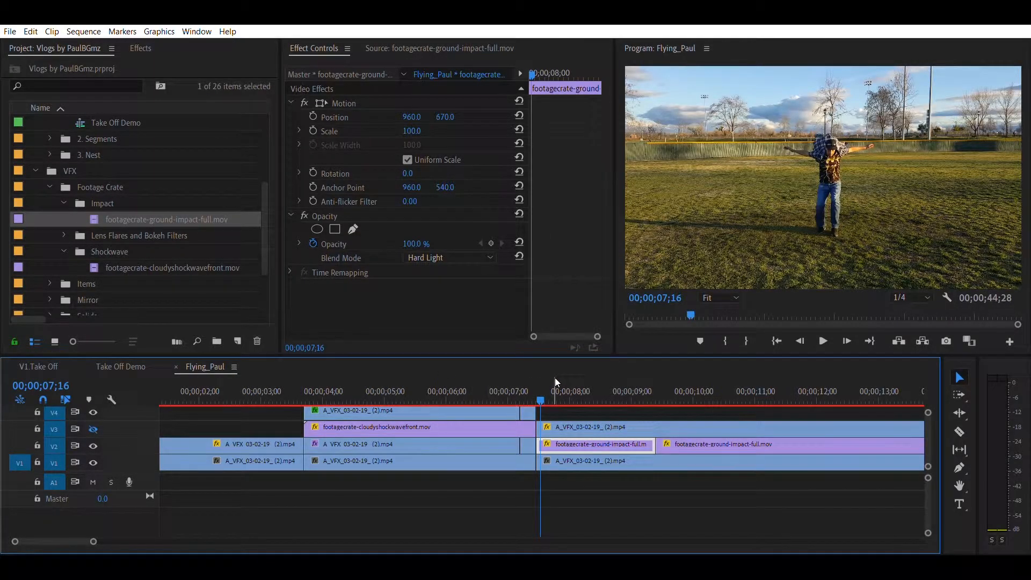
Step: Play back and scrub through the landing section of the Flying_Paul sequence
key(space)
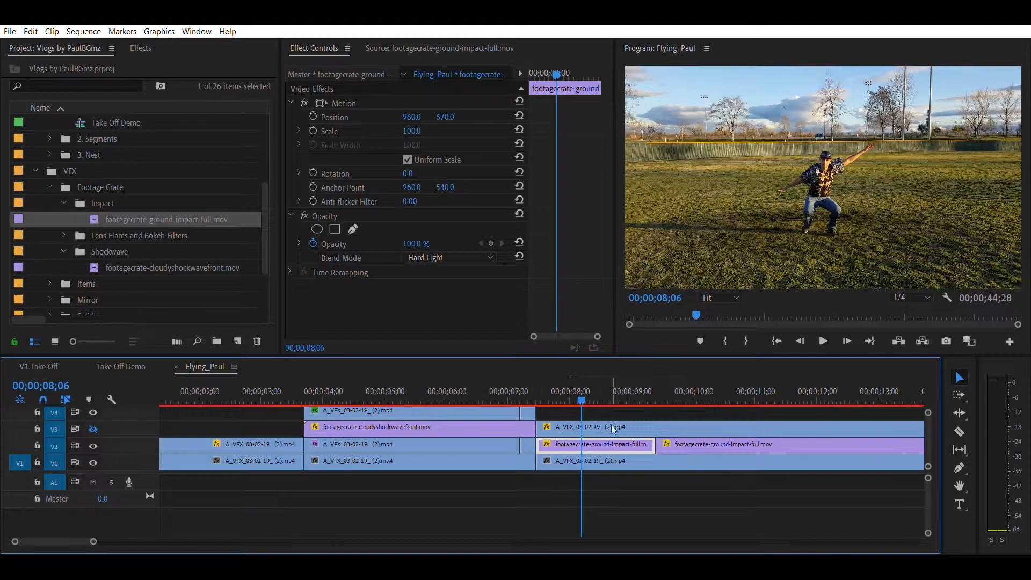
click(614, 427)
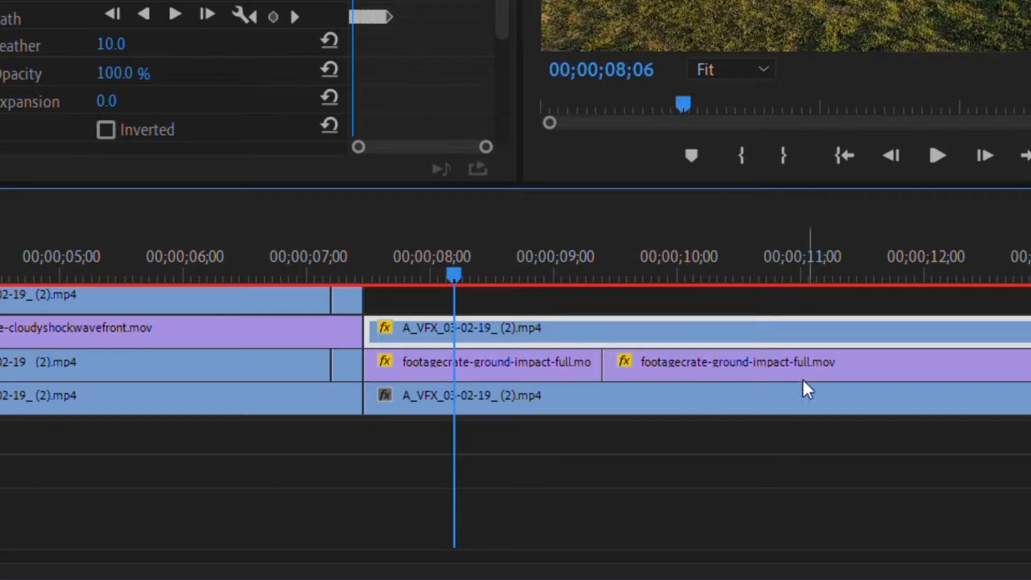
click(685, 384)
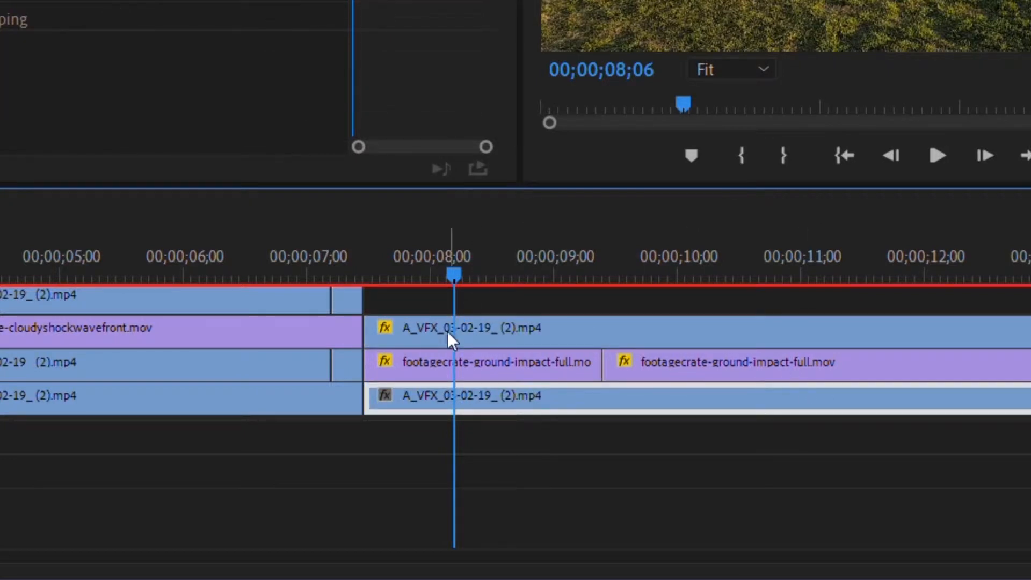
click(516, 359)
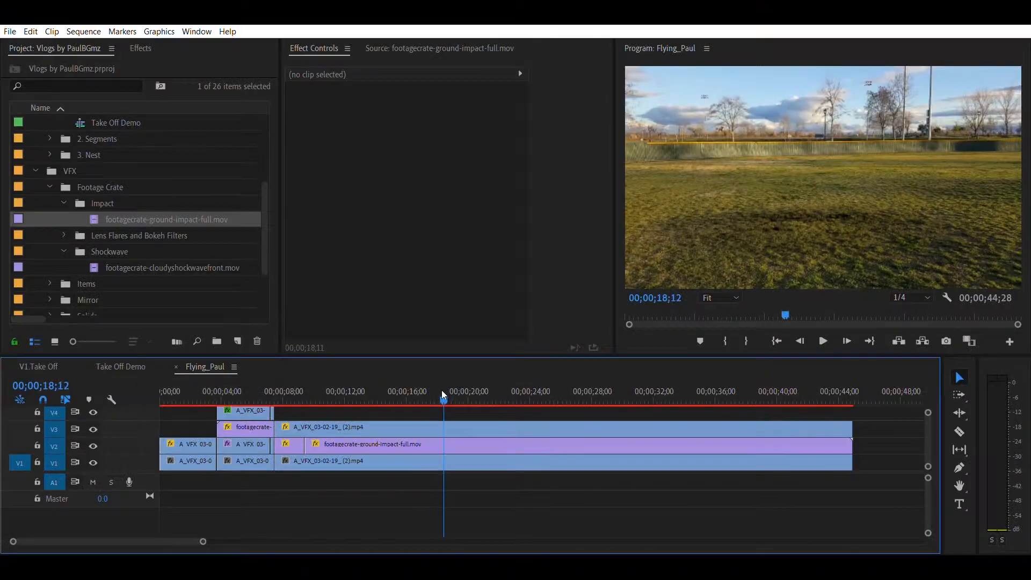
drag(445, 391, 400, 387)
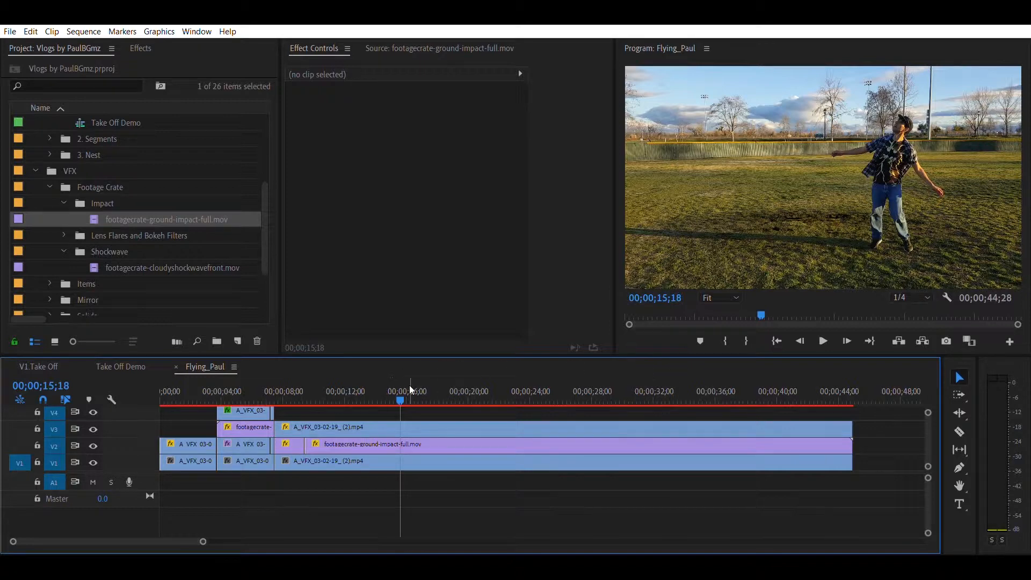
drag(411, 389, 470, 385)
key(space)
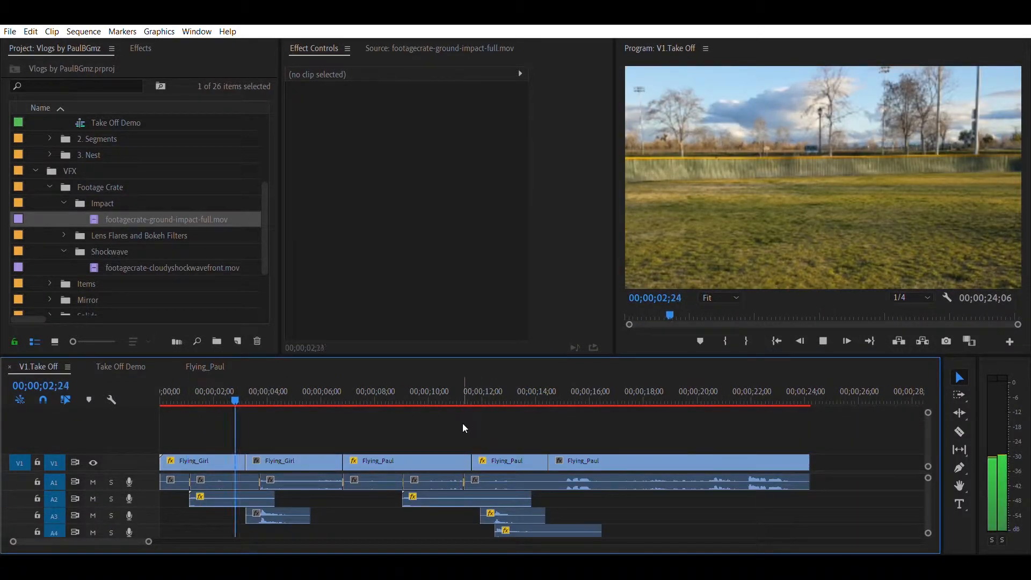
Step: Play the V1.Take Off sequence and audition the Cinematic Hit Sound Effects clip in the source monitor
click(187, 389)
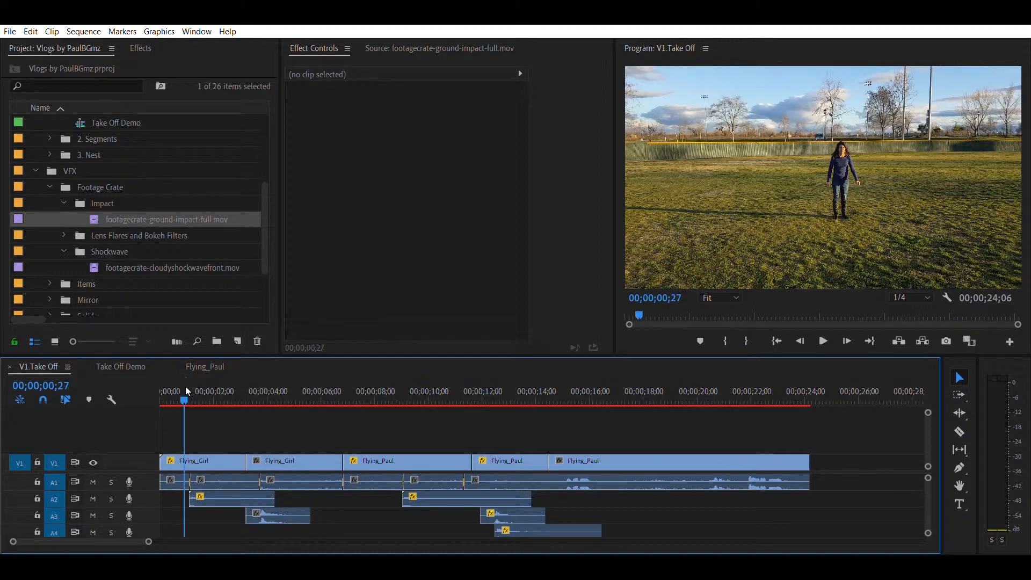
key(space)
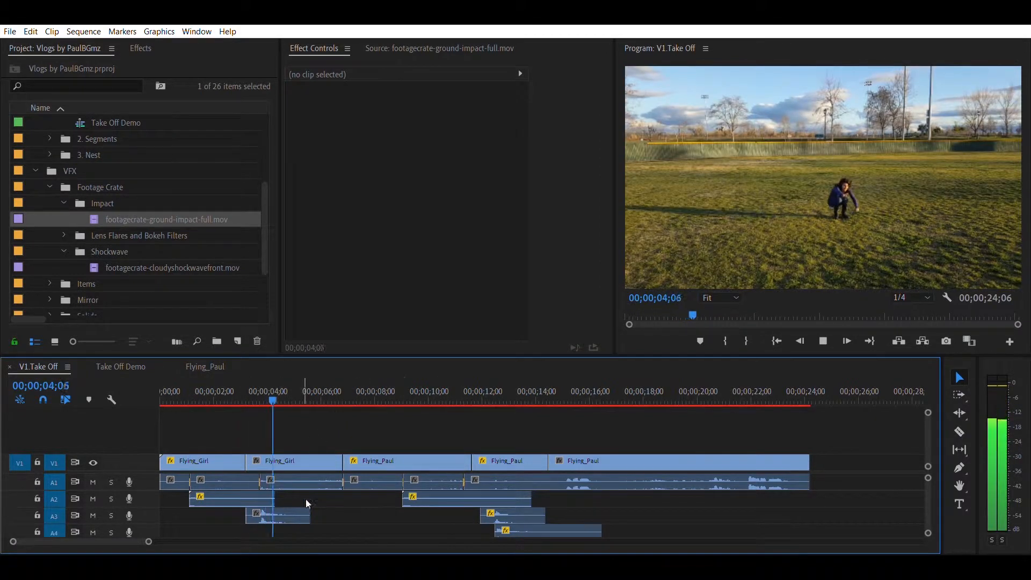
key(space)
click(279, 511)
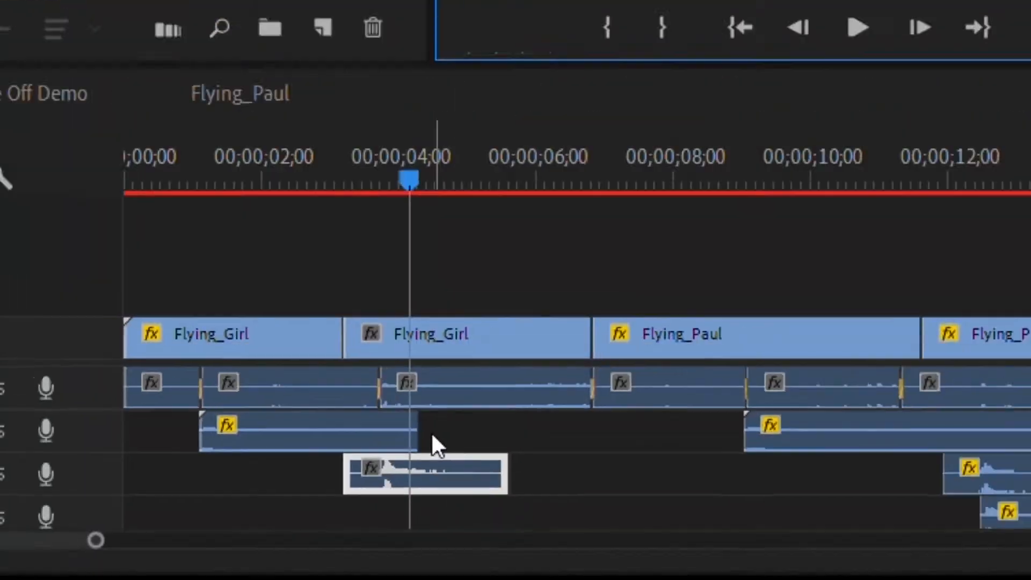
double_click(281, 511)
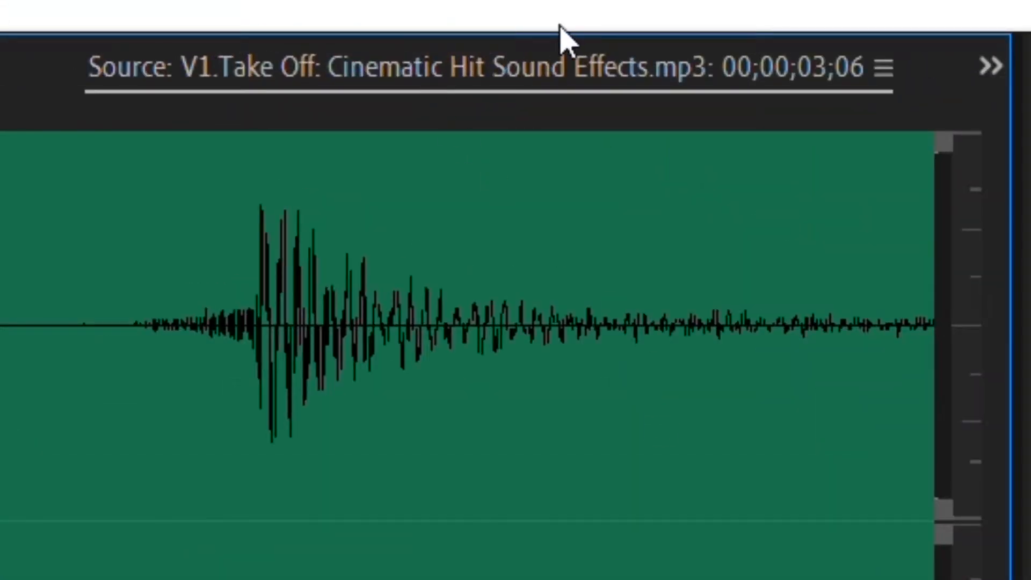
drag(343, 324, 586, 325)
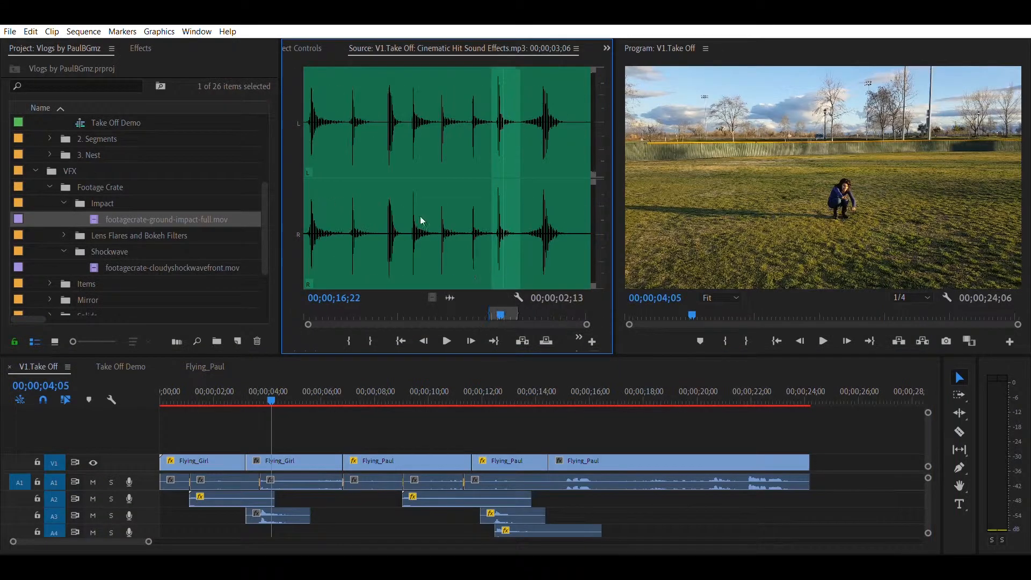
click(480, 233)
key(space)
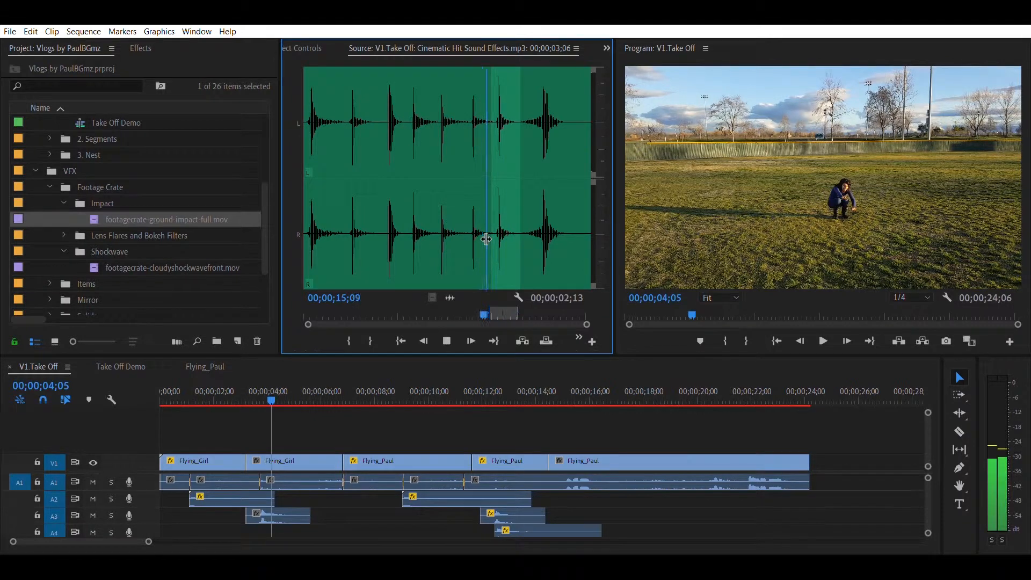
click(466, 237)
click(538, 236)
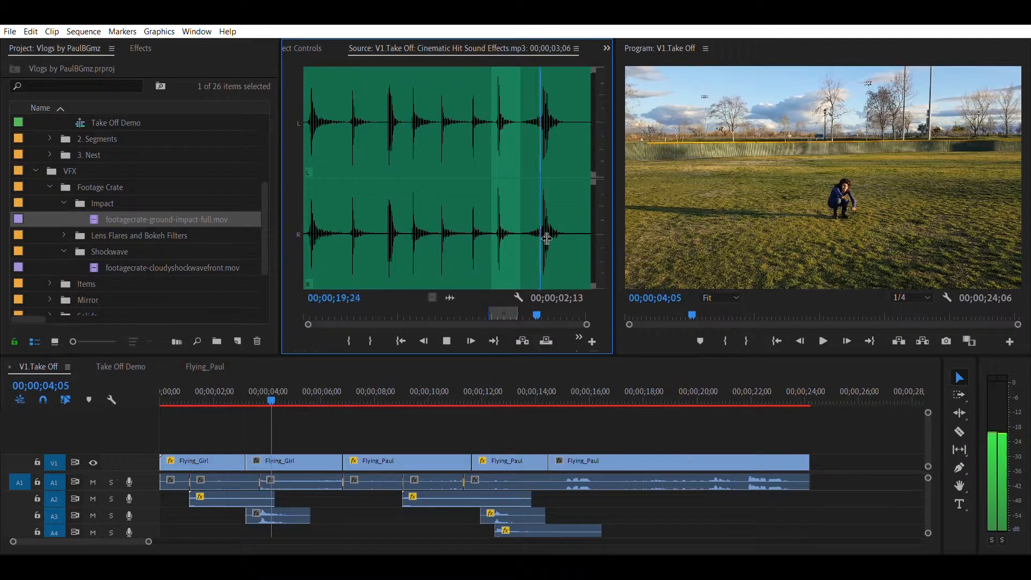
click(406, 234)
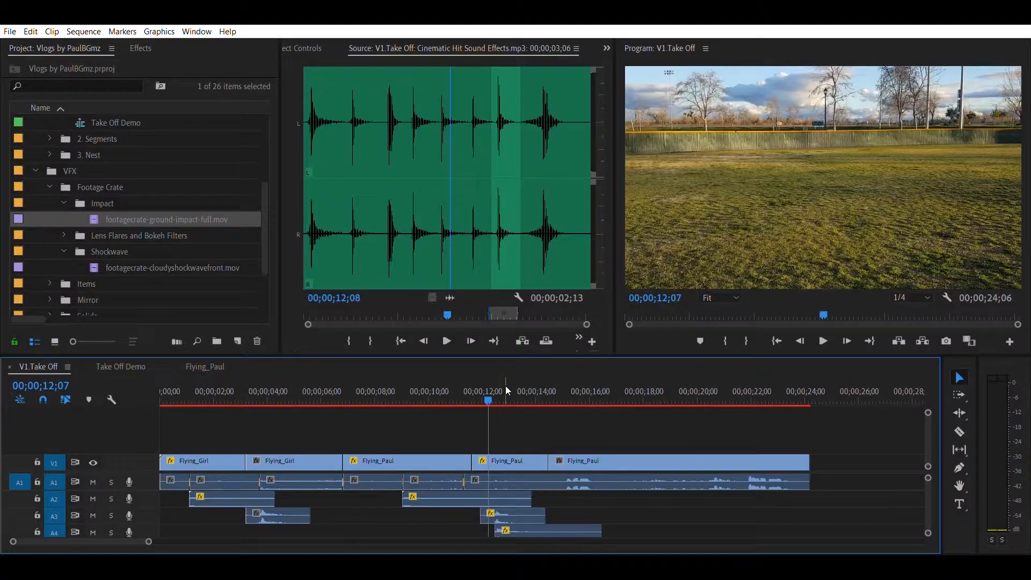
key(space)
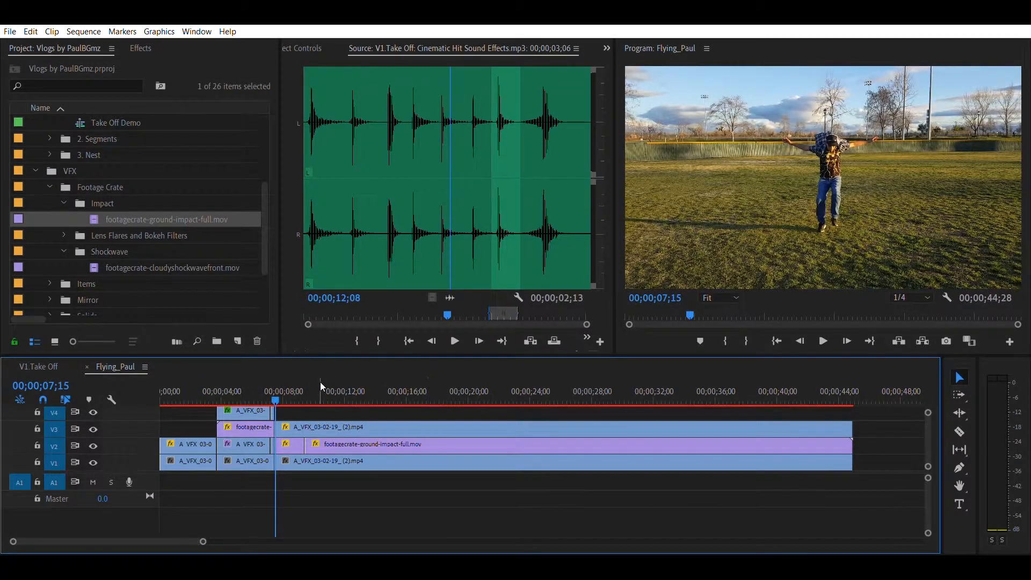
drag(407, 489, 212, 387)
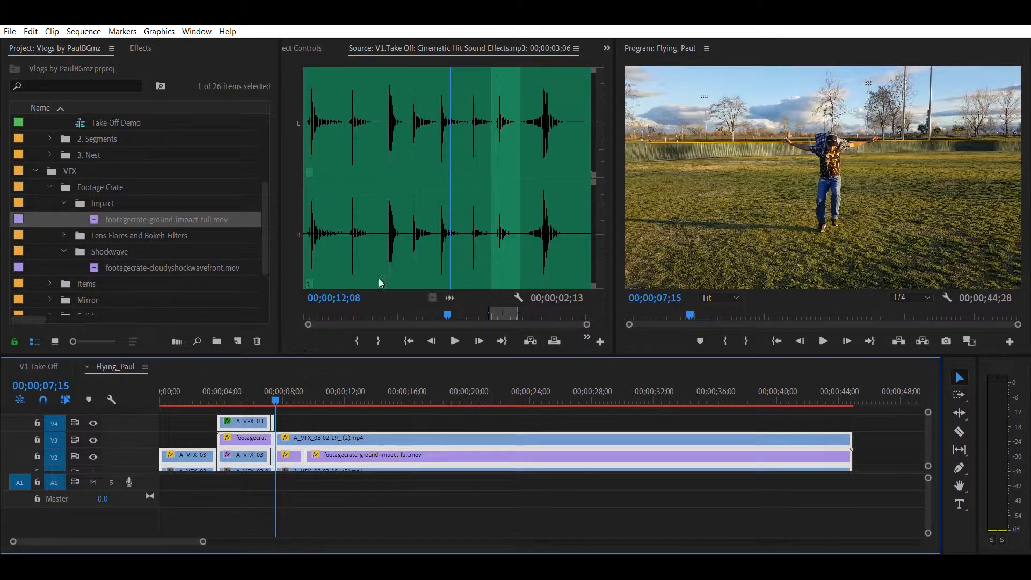
click(285, 421)
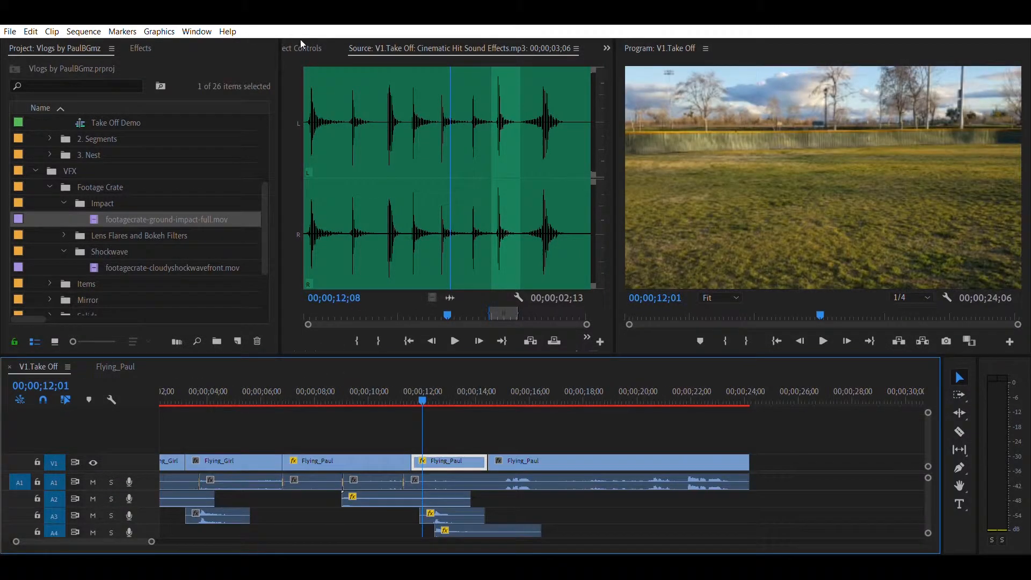
Step: Play back the V1.Take Off sequence to review the finished take-off effects, returning to its start
click(301, 46)
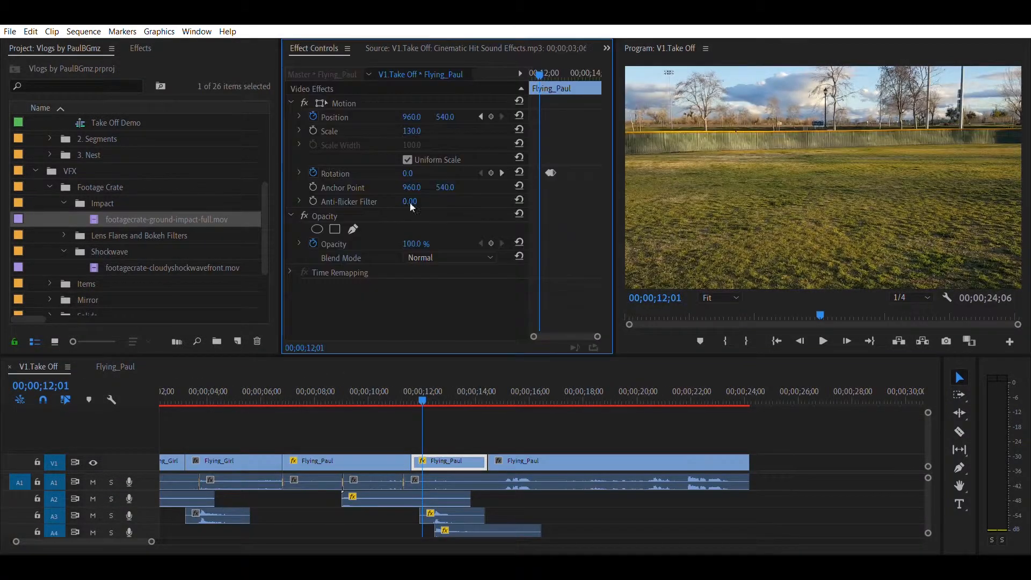
key(space)
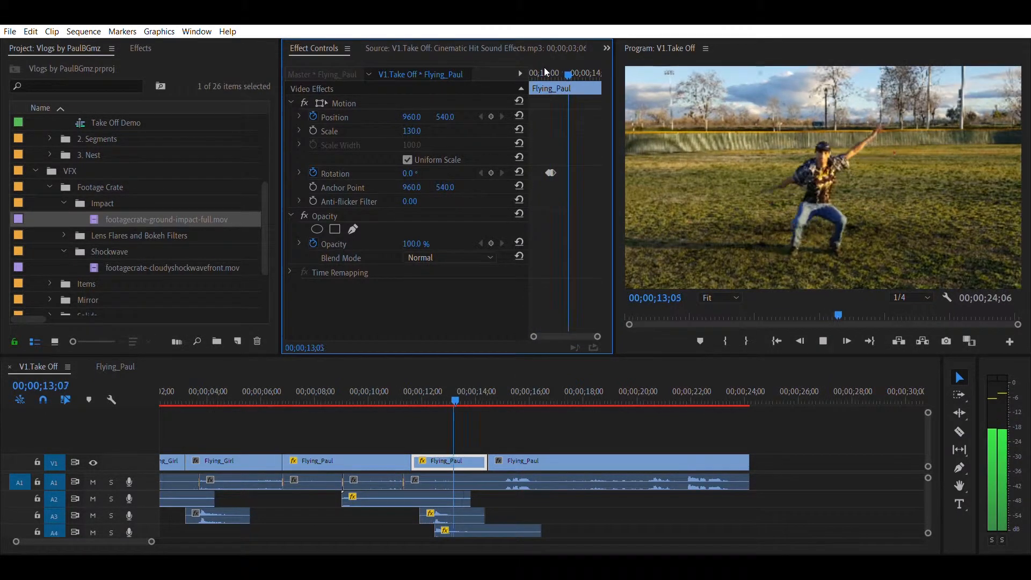
key(space)
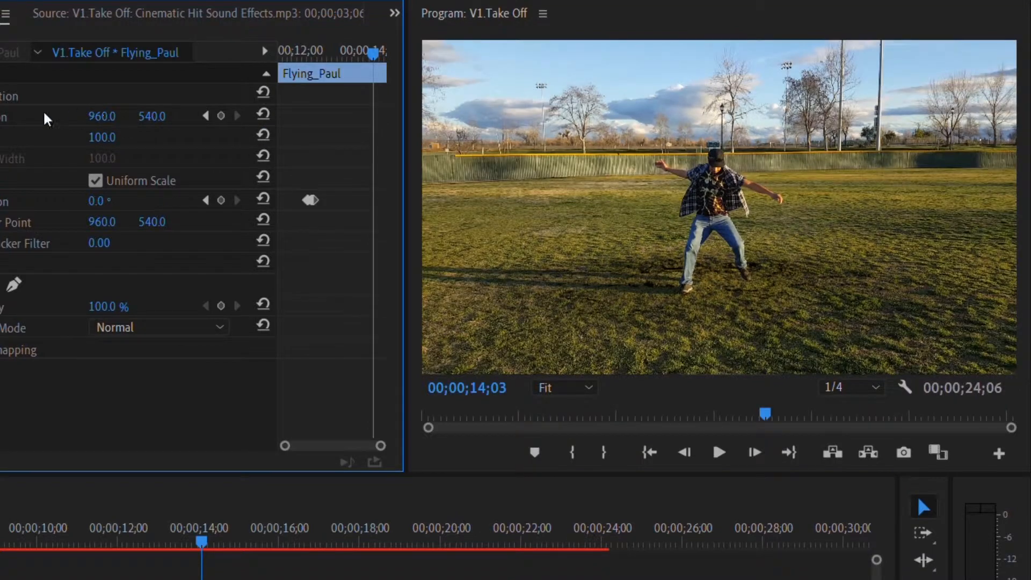
click(119, 531)
key(space)
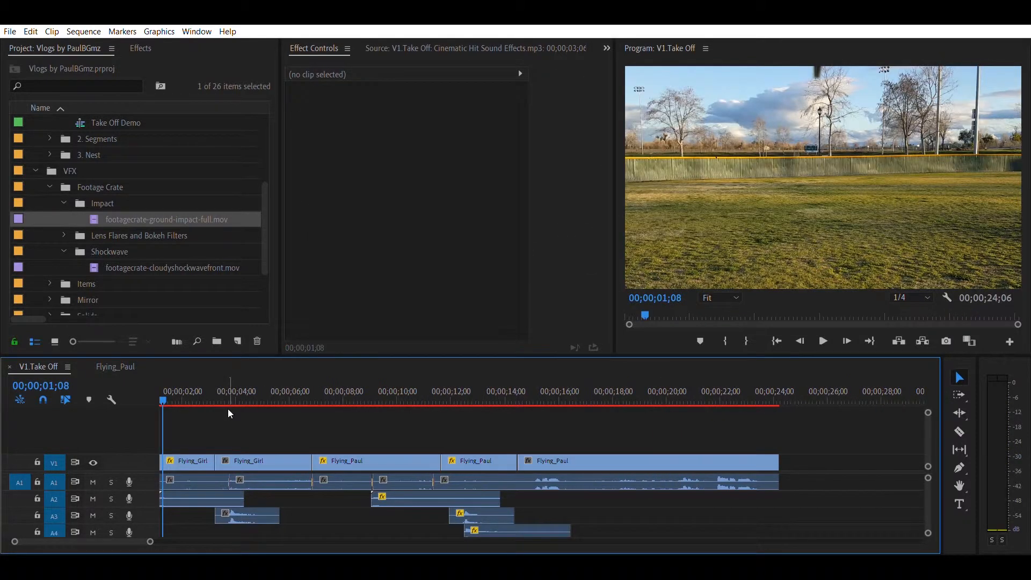
key(minus)
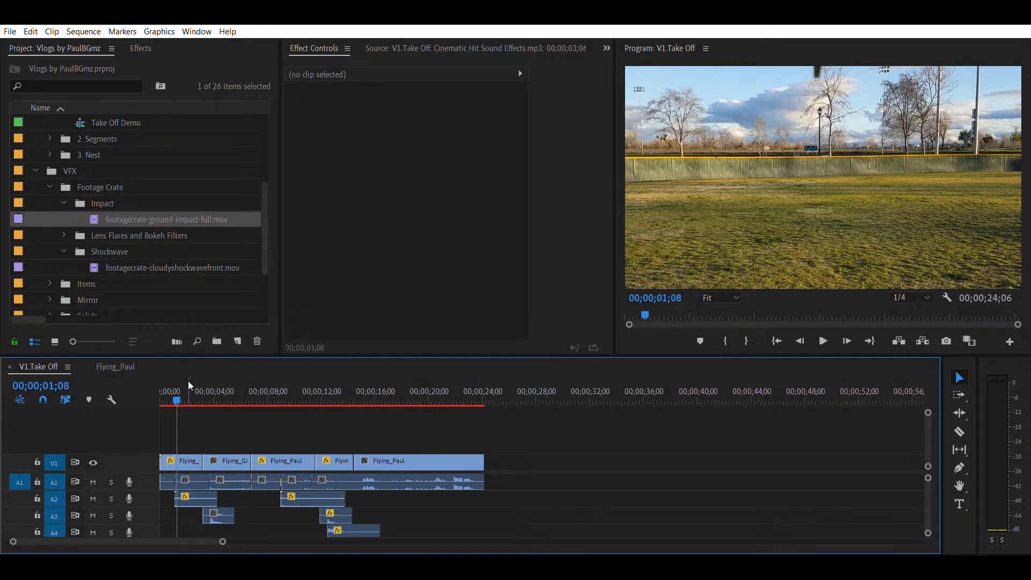
key(space)
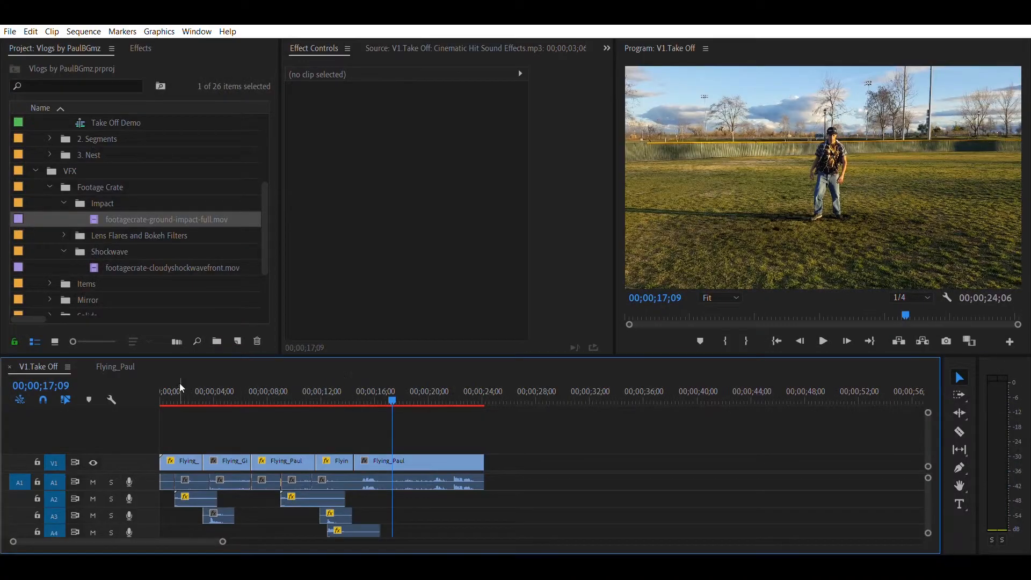
key(Home)
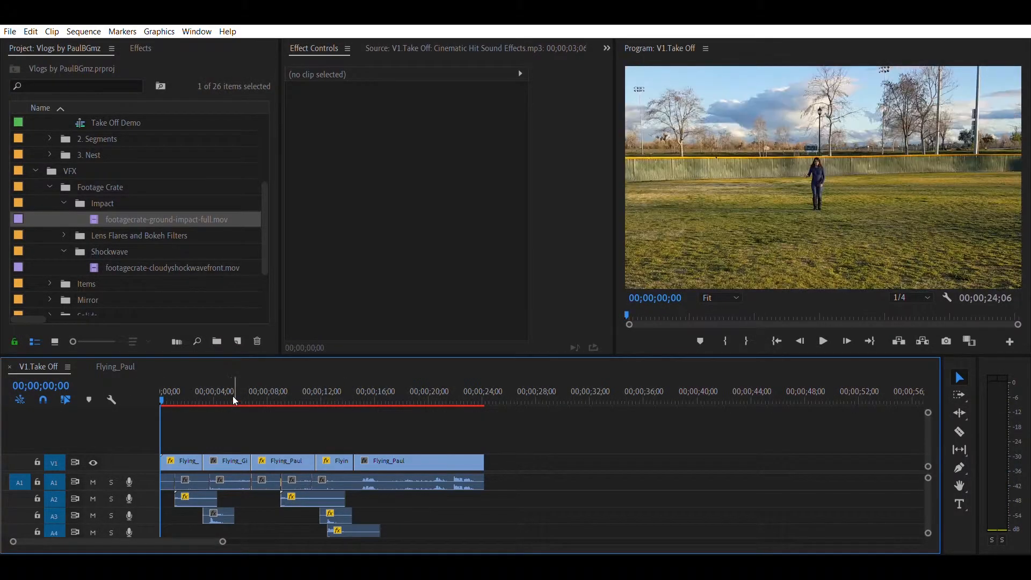